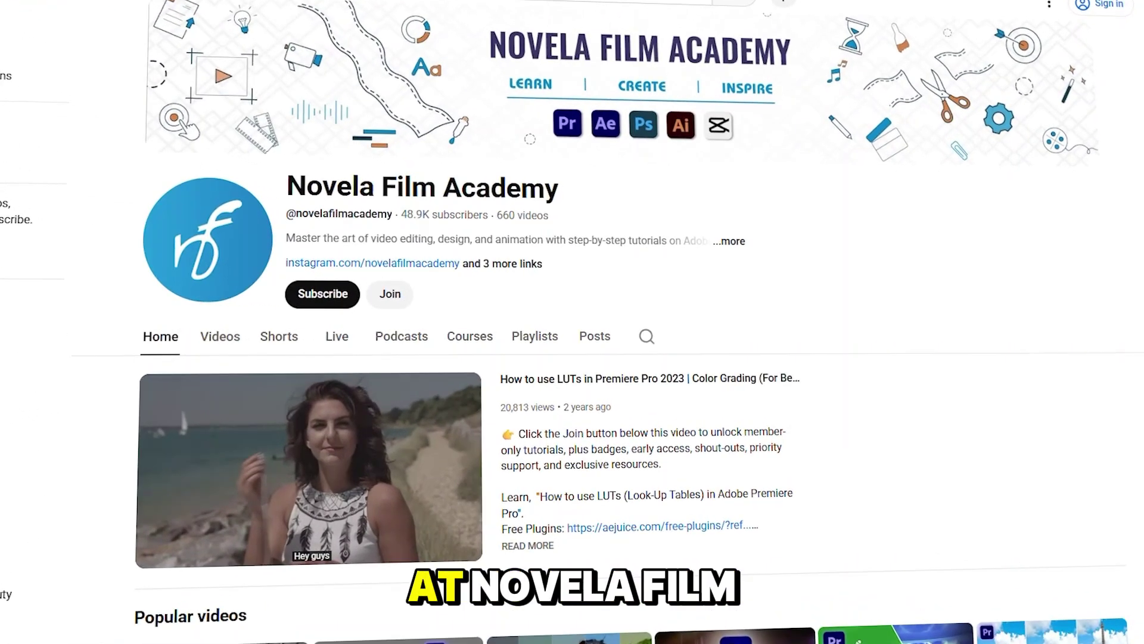
Scroll the Novela Film Academy channel page past Popular videos and Videos down to Shorts.
scroll(596, 357, "down", 1)
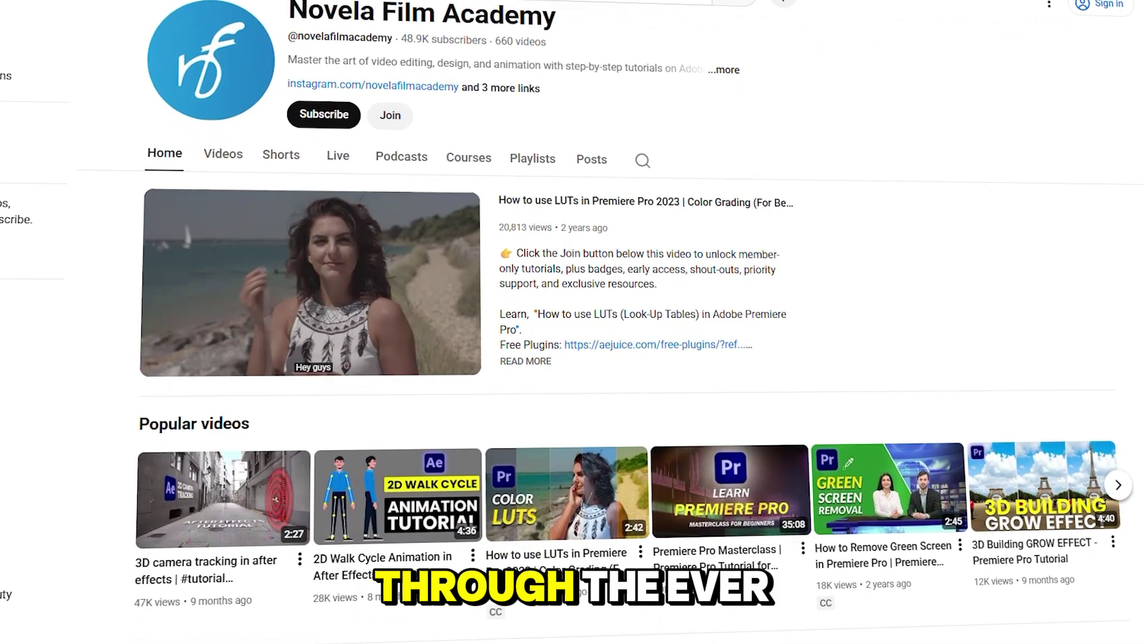
scroll(596, 358, "down", 2)
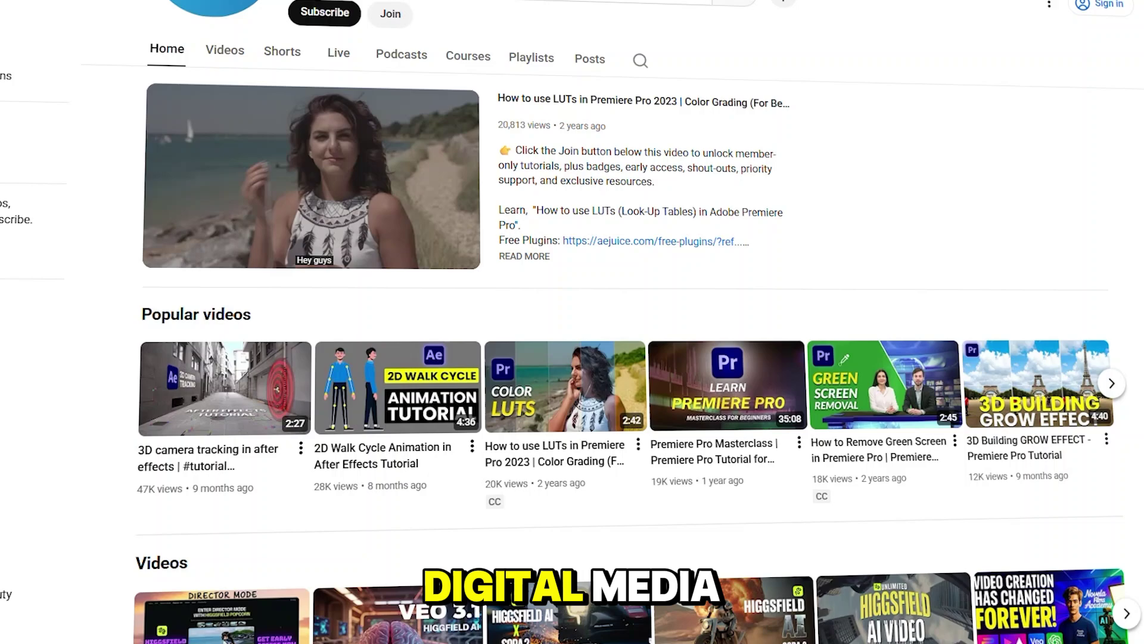
scroll(596, 357, "down", 2)
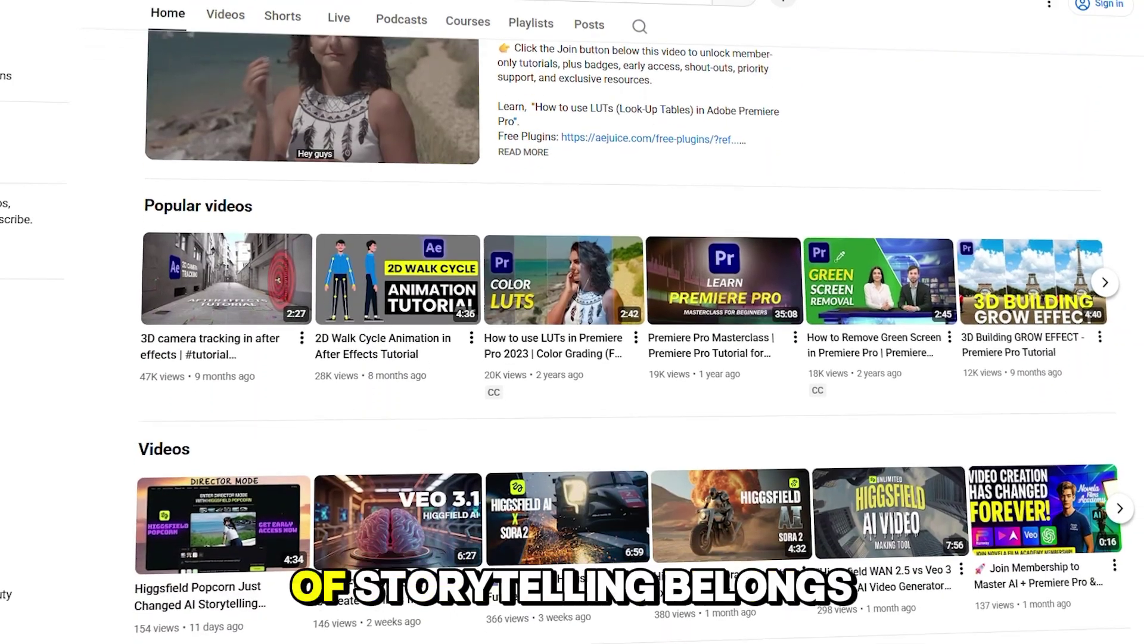
scroll(596, 357, "down", 2)
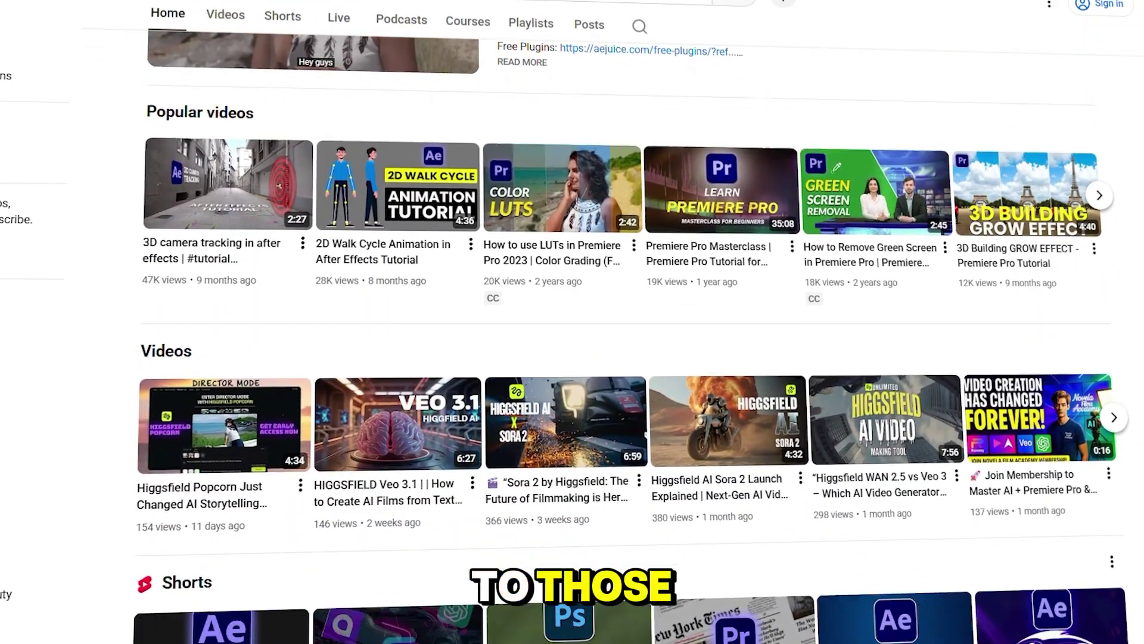
scroll(596, 357, "down", 2)
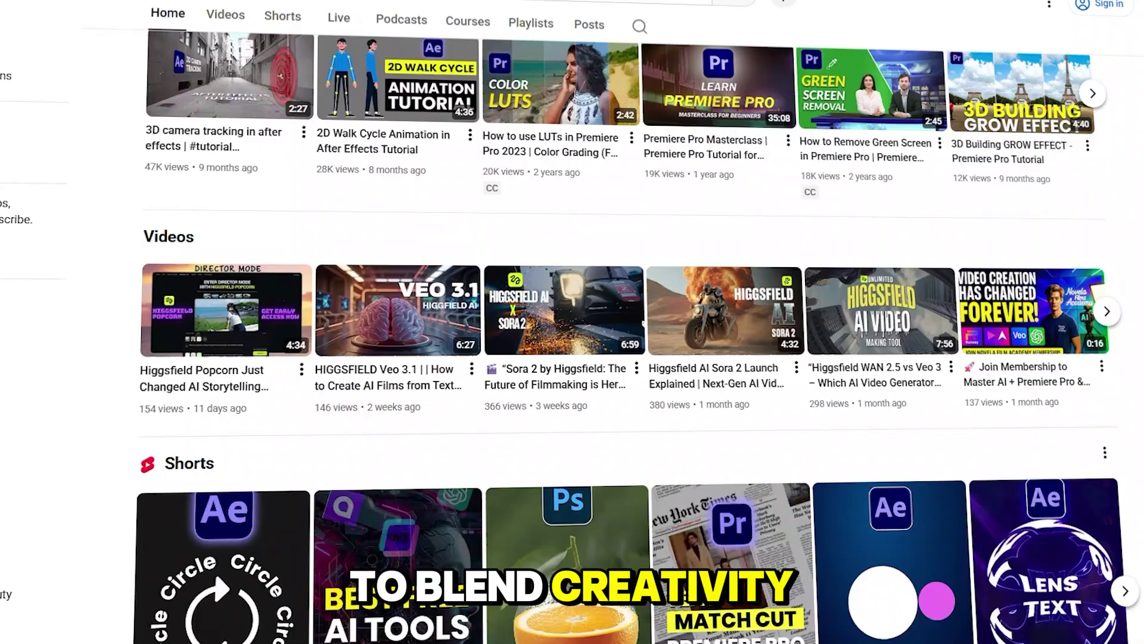
scroll(596, 358, "down", 1)
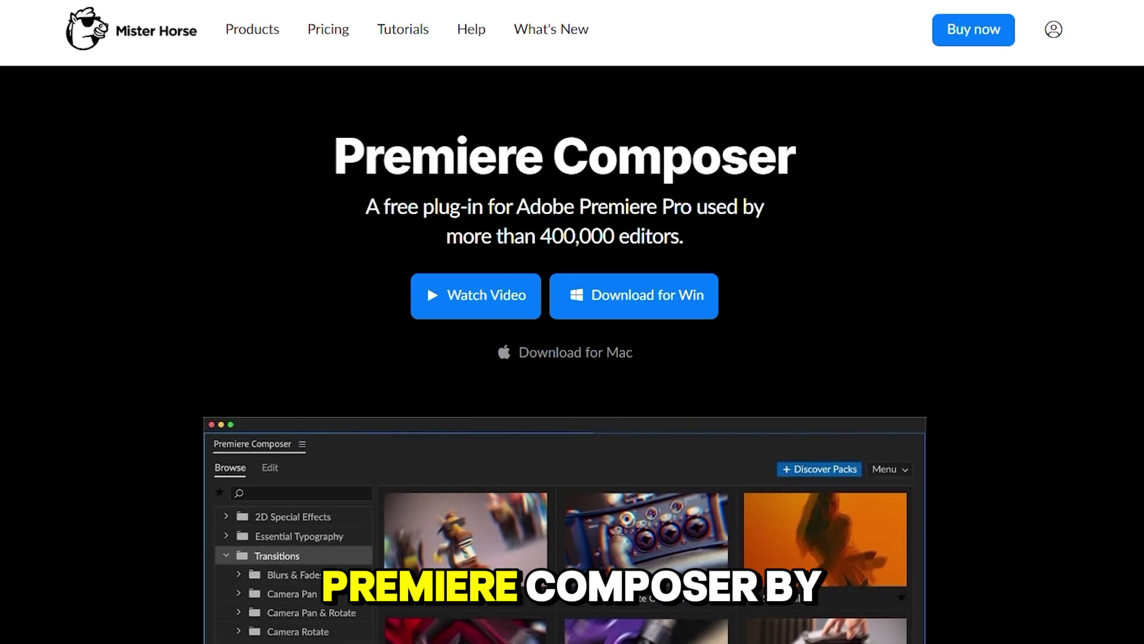
Scroll the Premiere Composer panel to show its Starter Pack categories.
scroll(573, 358, "down", 3)
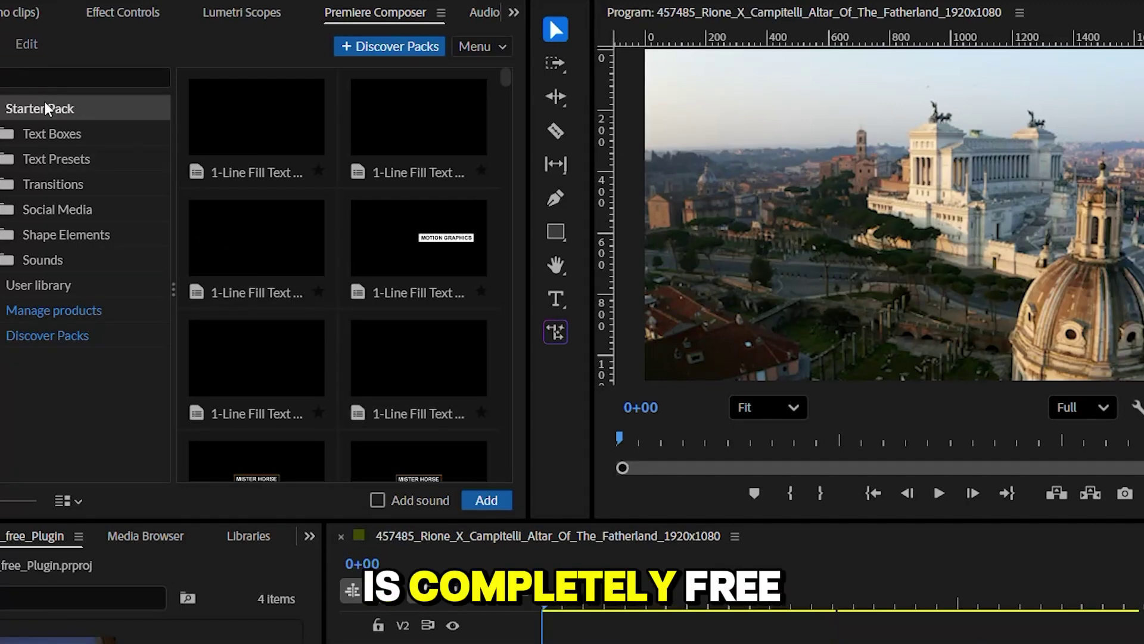
Show Premiere Composer's Transitions presets and scroll through the grid.
mouse_move(149, 288)
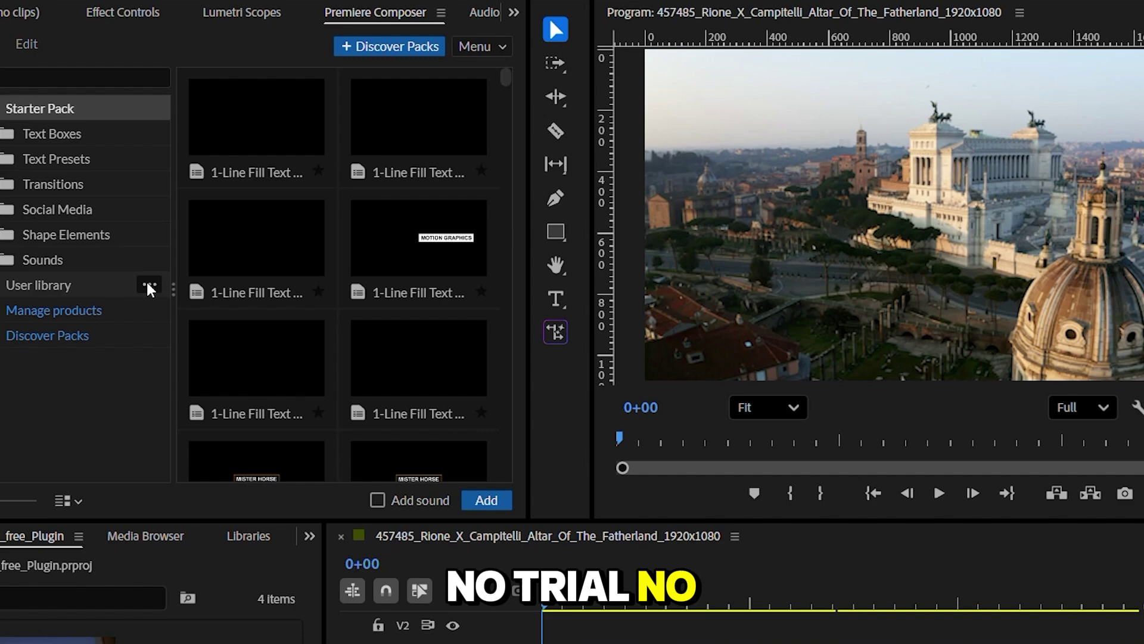
left_click(113, 186)
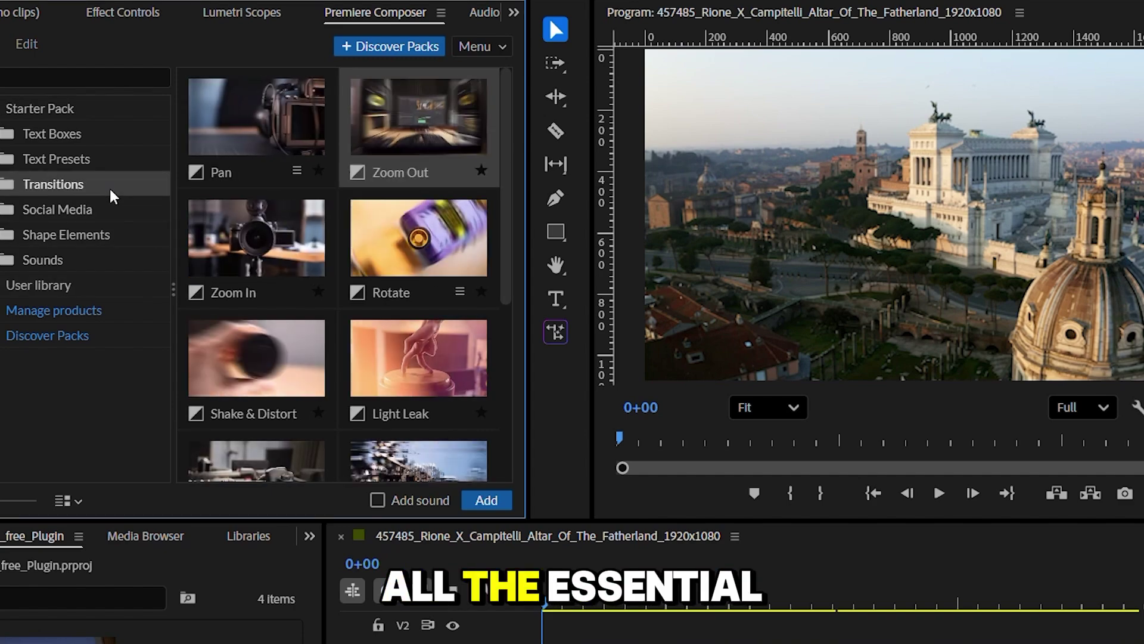
scroll(377, 348, "down", 4)
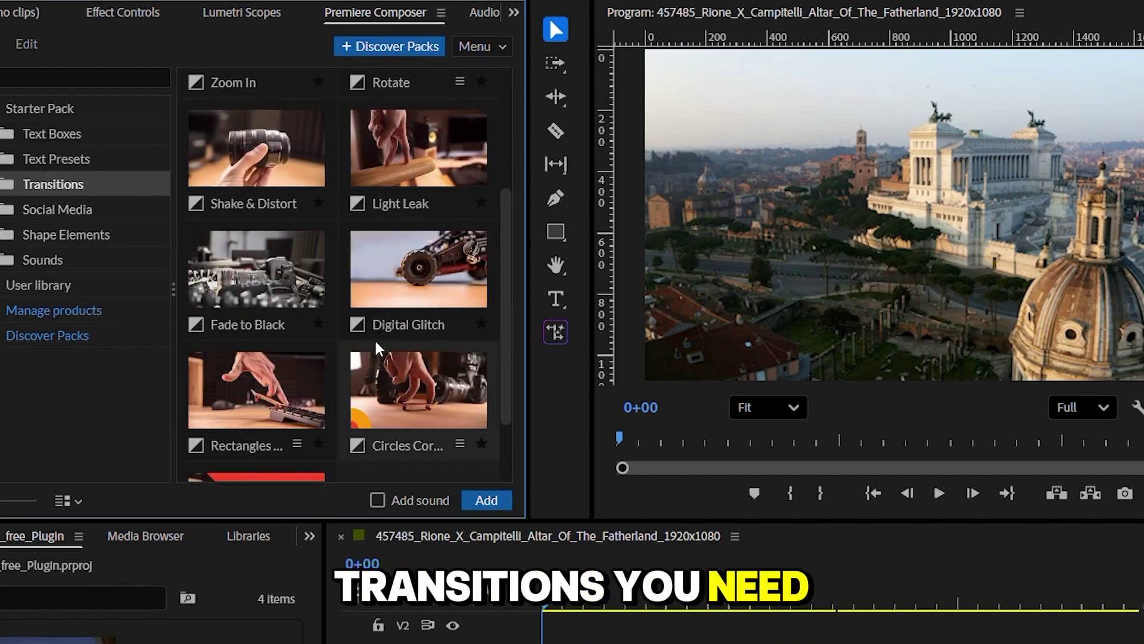
scroll(377, 347, "up", 2)
scroll(377, 348, "up", 2)
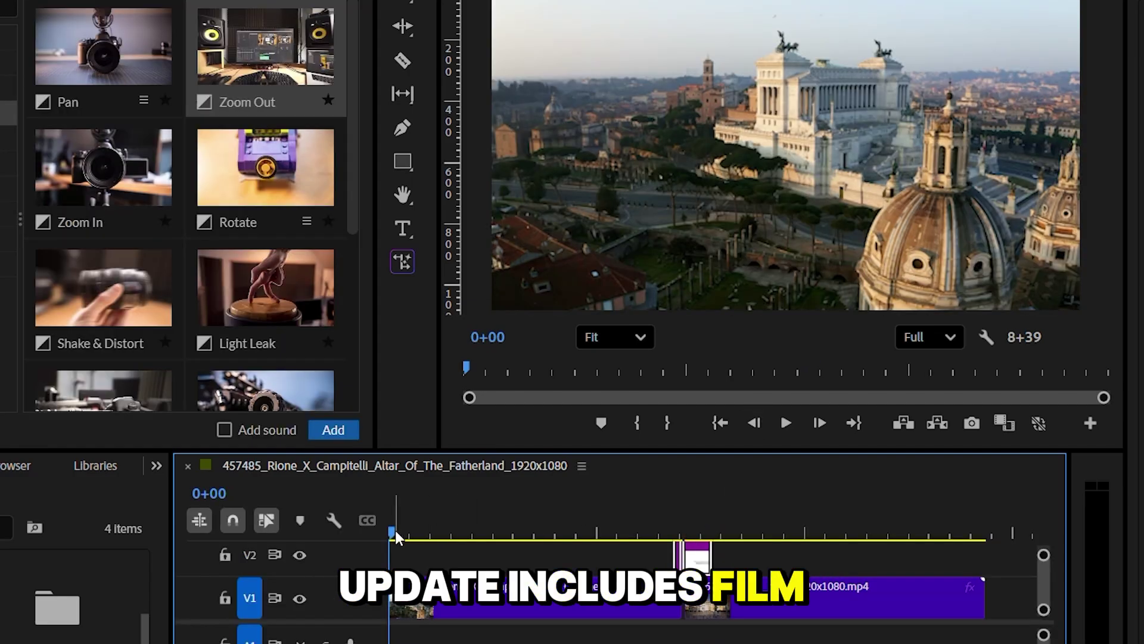
Play the sequence from just before the cut, stopping inside the Rome clip.
left_click_drag(395, 531, 645, 553)
key("space")
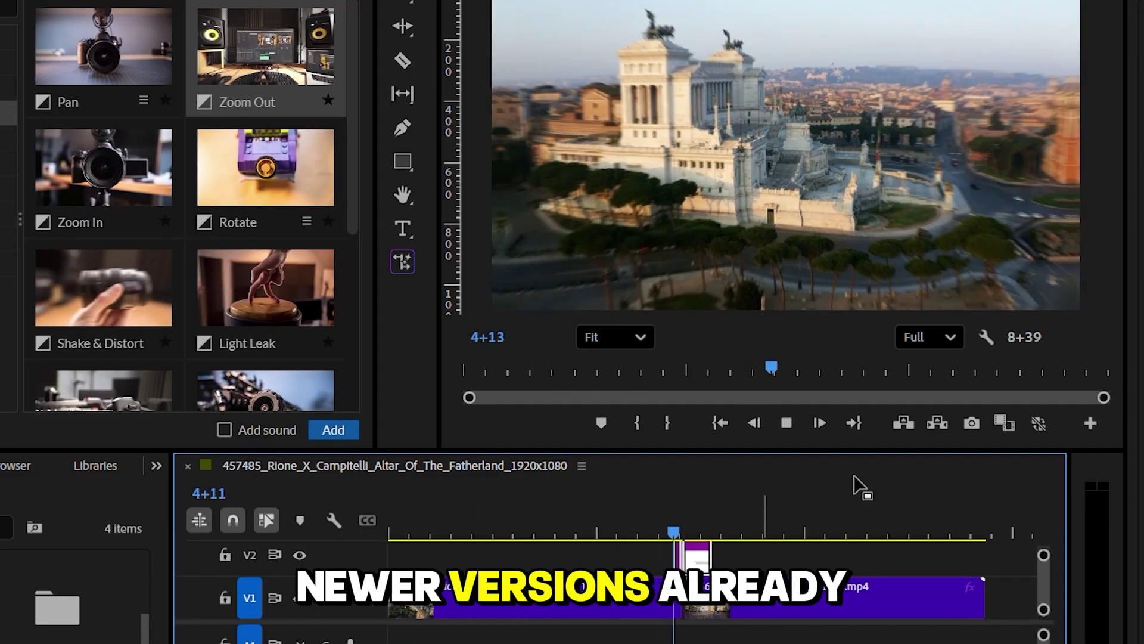
key("space")
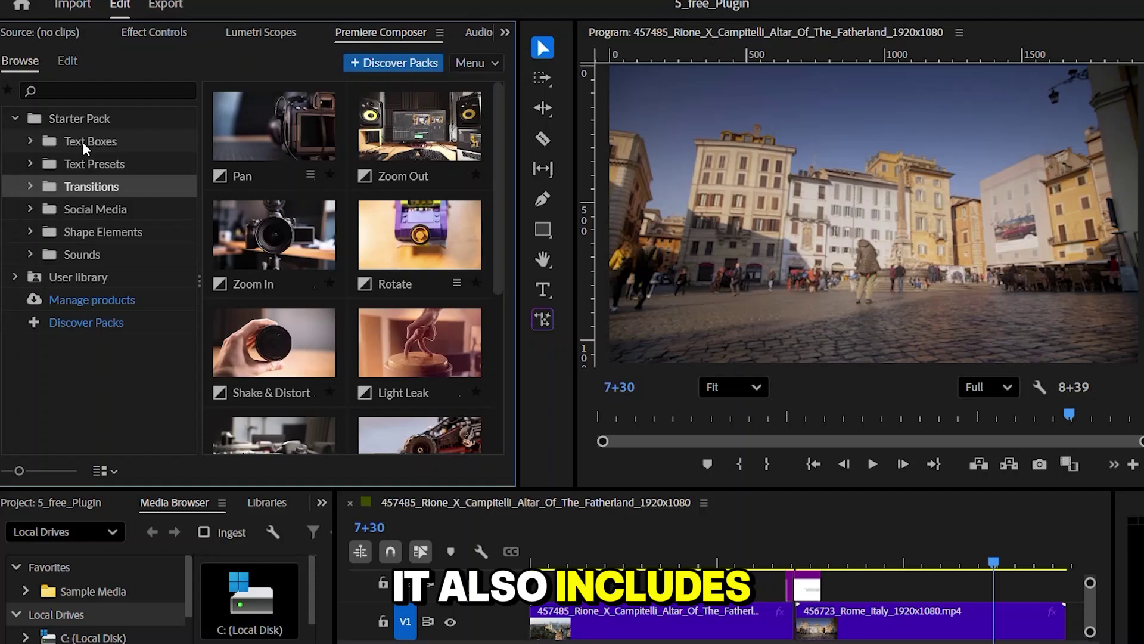
Browse the Text Boxes, Text Presets, Social Media, Shape Elements and Sounds categories, then Discover Packs.
left_click(75, 157)
left_click(95, 162)
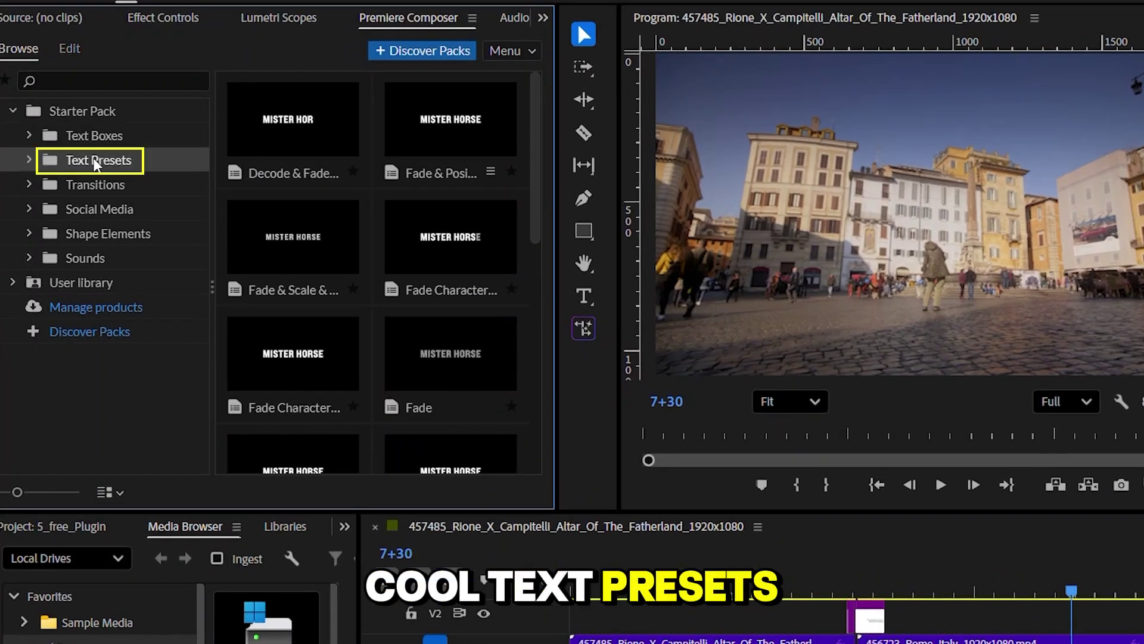
left_click(96, 210)
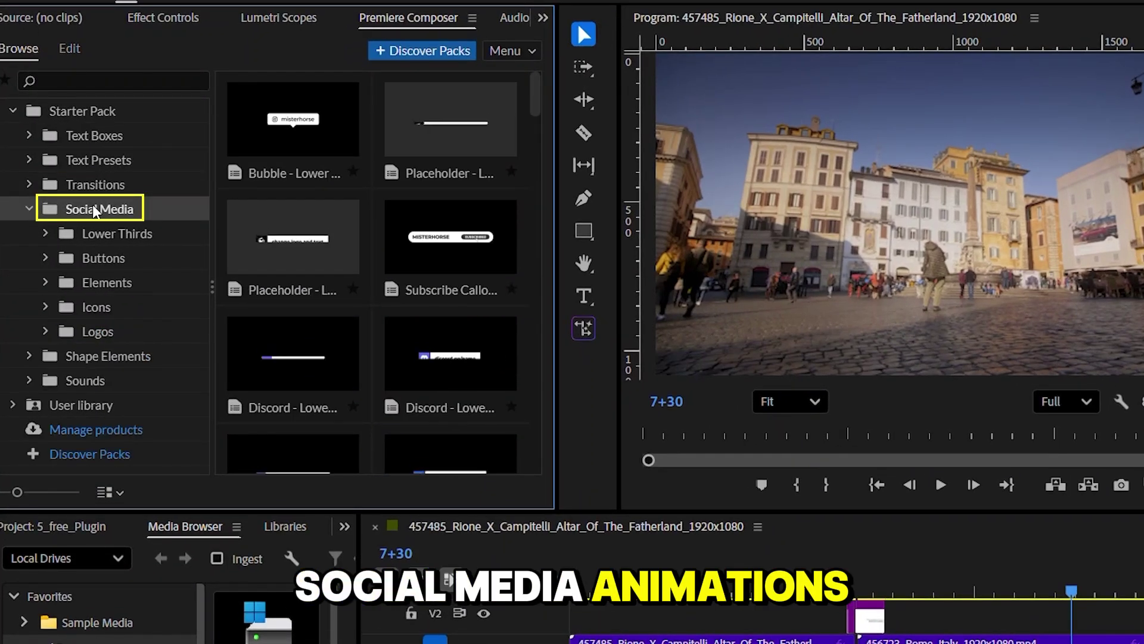
left_click(89, 357)
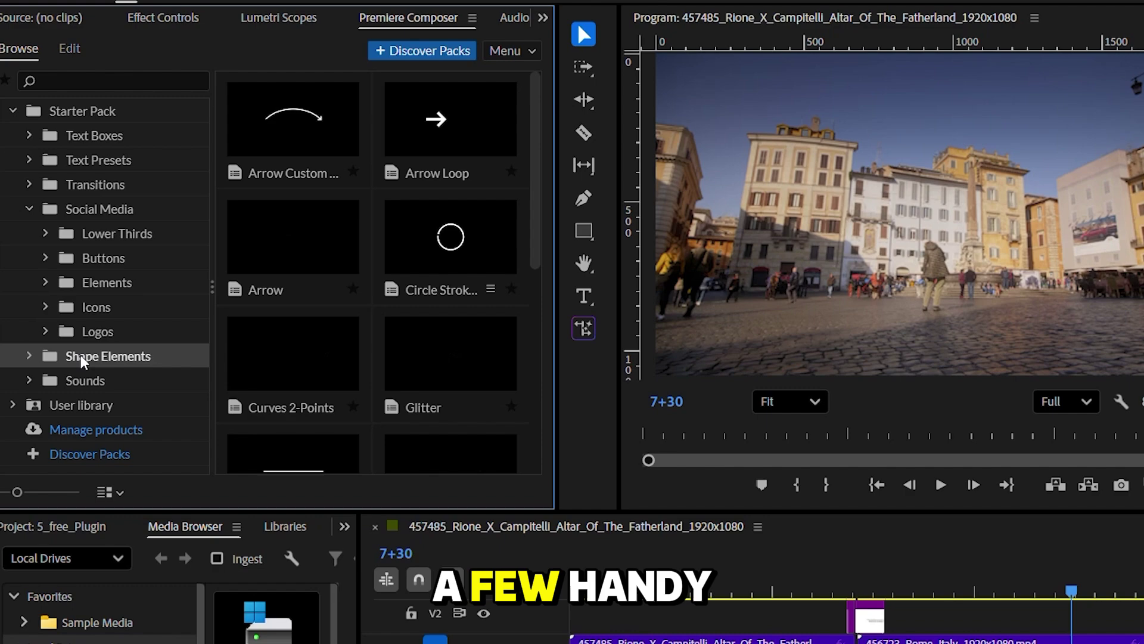
left_click(90, 380)
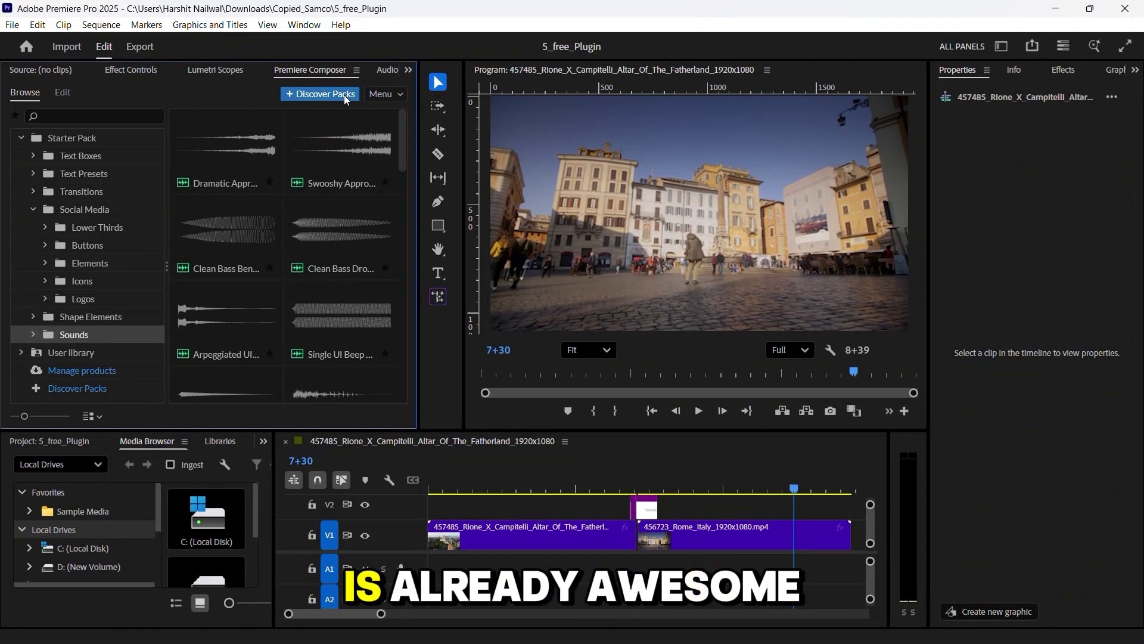
left_click(406, 75)
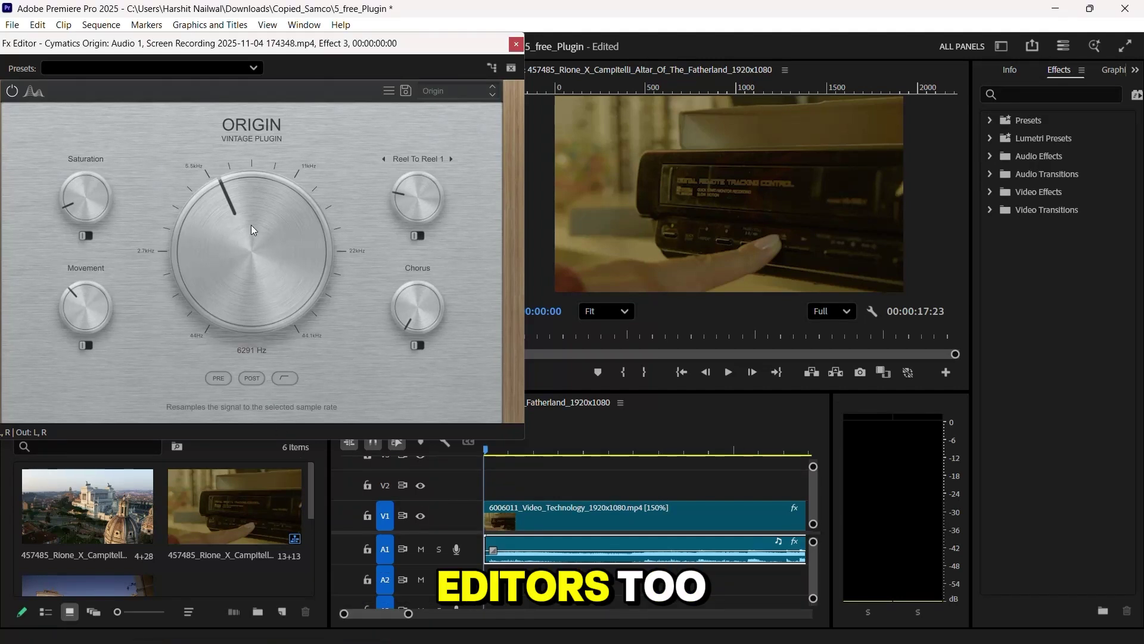
Lower the Origin frequency to about 4077 Hz and put Cymatics Origin on the A1 audio clip.
mouse_move(251, 224)
left_mouse_down()
mouse_move(251, 248)
mouse_move(255, 227)
mouse_move(257, 238)
left_mouse_up()
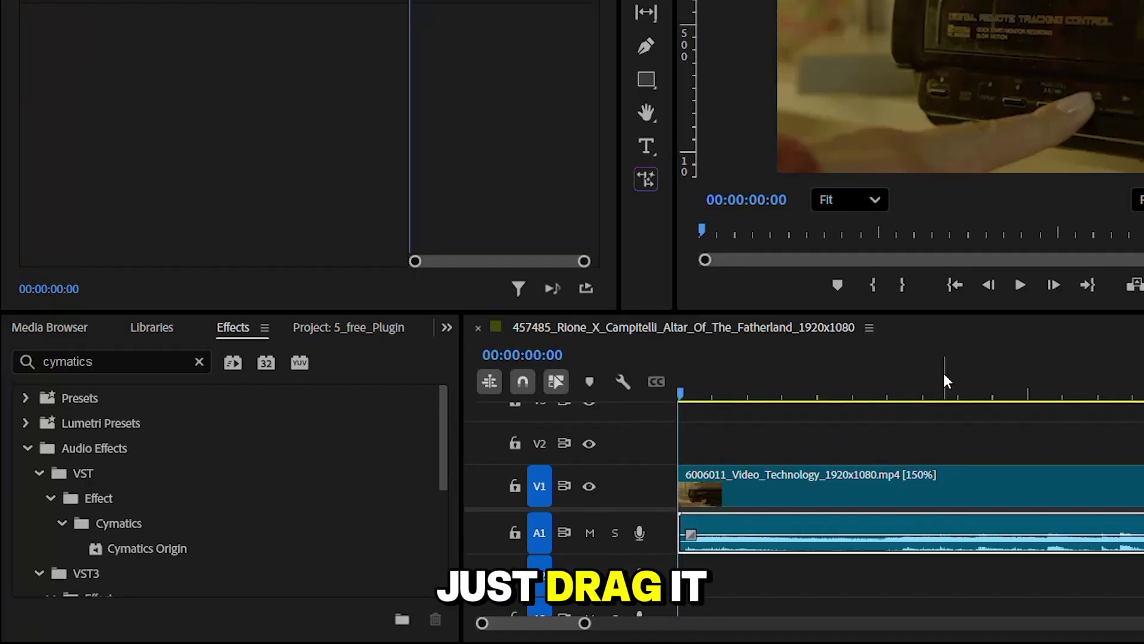
left_click_drag(187, 556, 240, 553)
left_click_drag(840, 539, 843, 543)
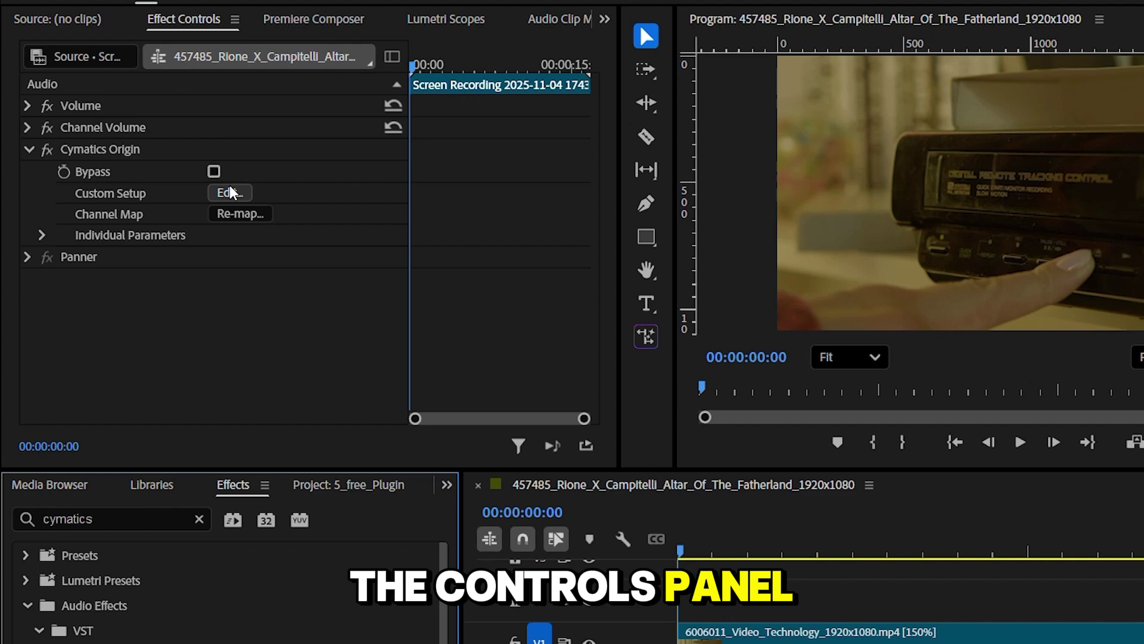
Open Cymatics Origin's editor and load the Factory Subtle Tape preset.
left_click(230, 193)
left_click_drag(849, 112, 417, 1)
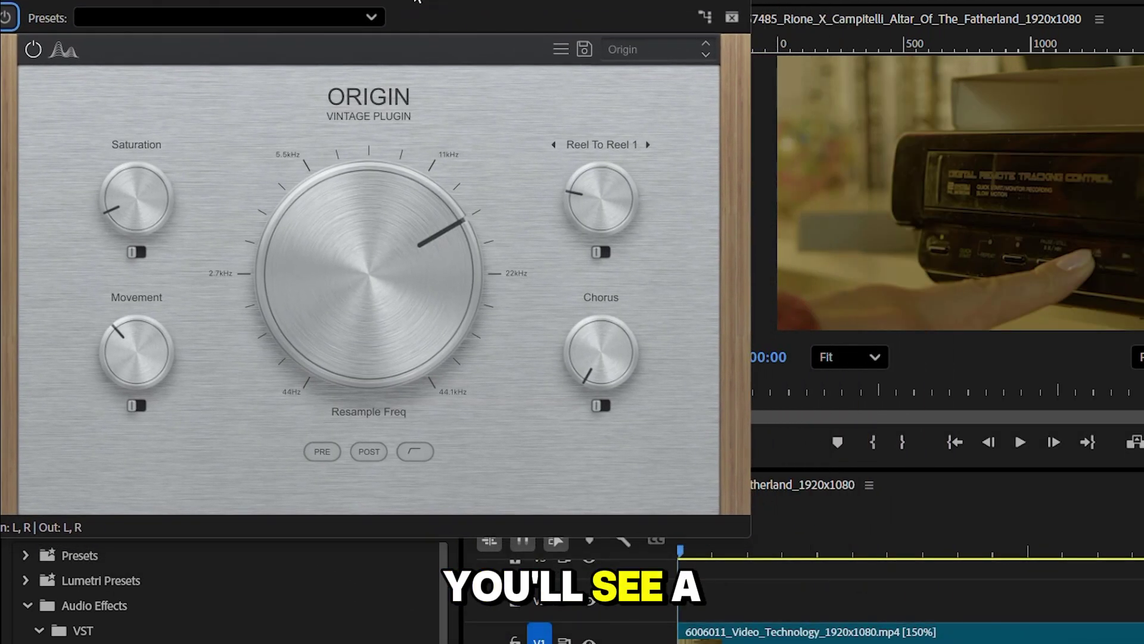
left_click(660, 48)
mouse_move(674, 73)
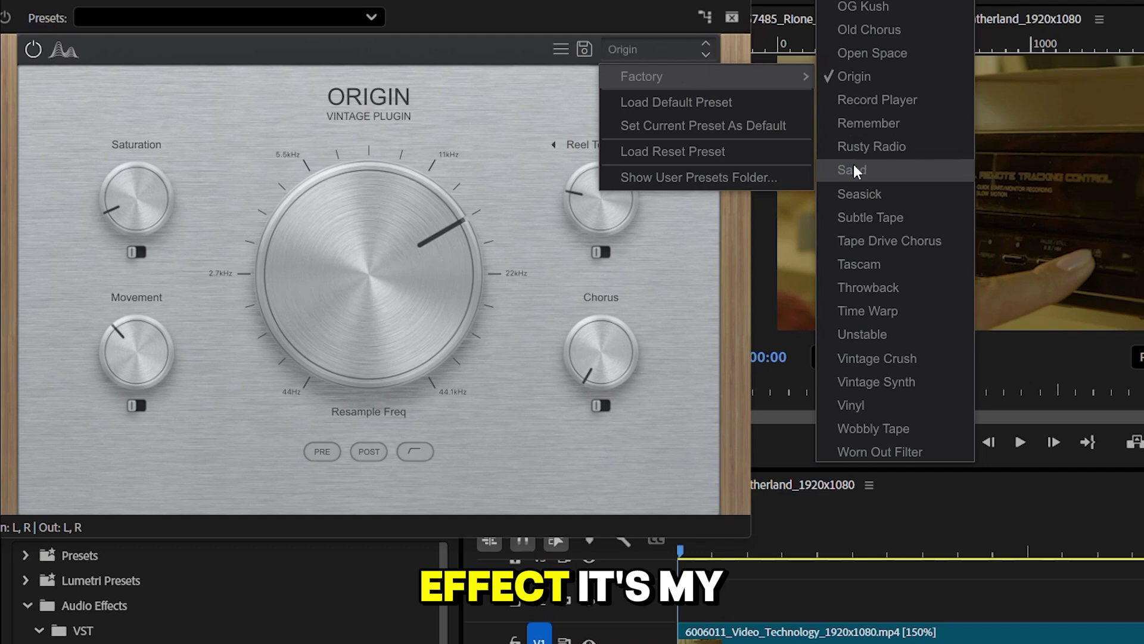
left_click(889, 218)
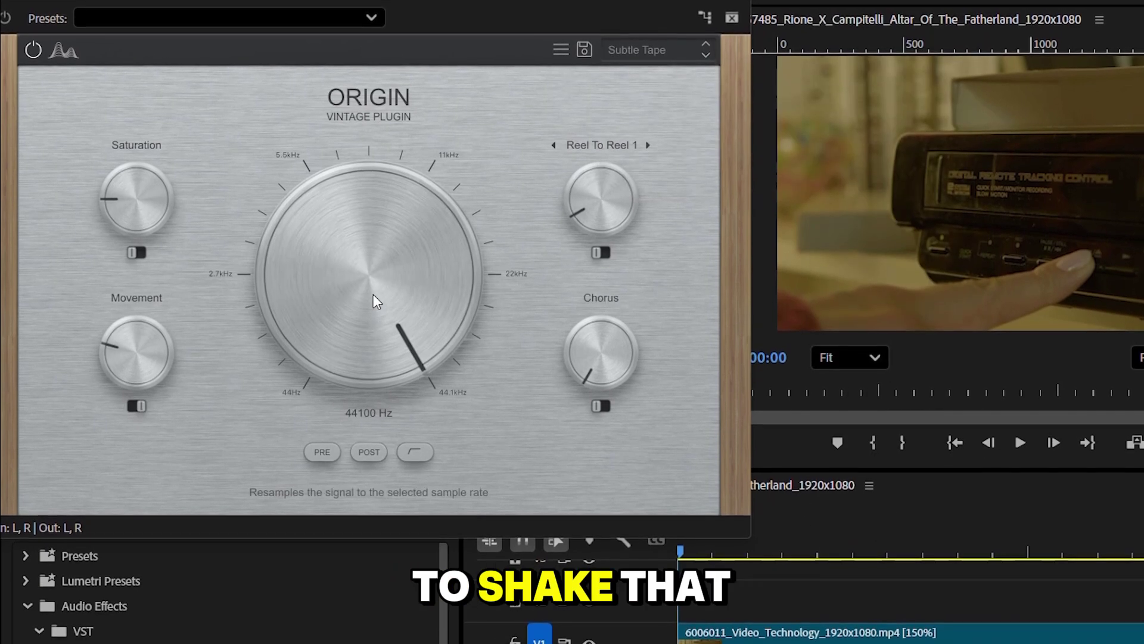
Lower the Resample Freq toward 22kHz and play the clip to hear the effect.
left_click_drag(363, 259, 394, 449)
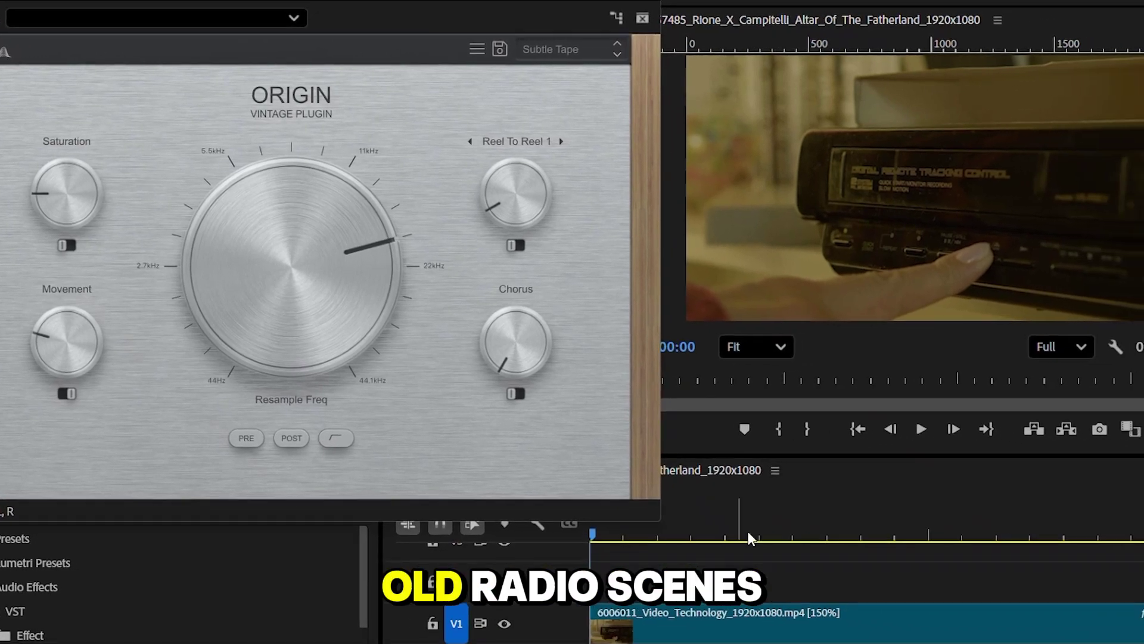
left_click(920, 429)
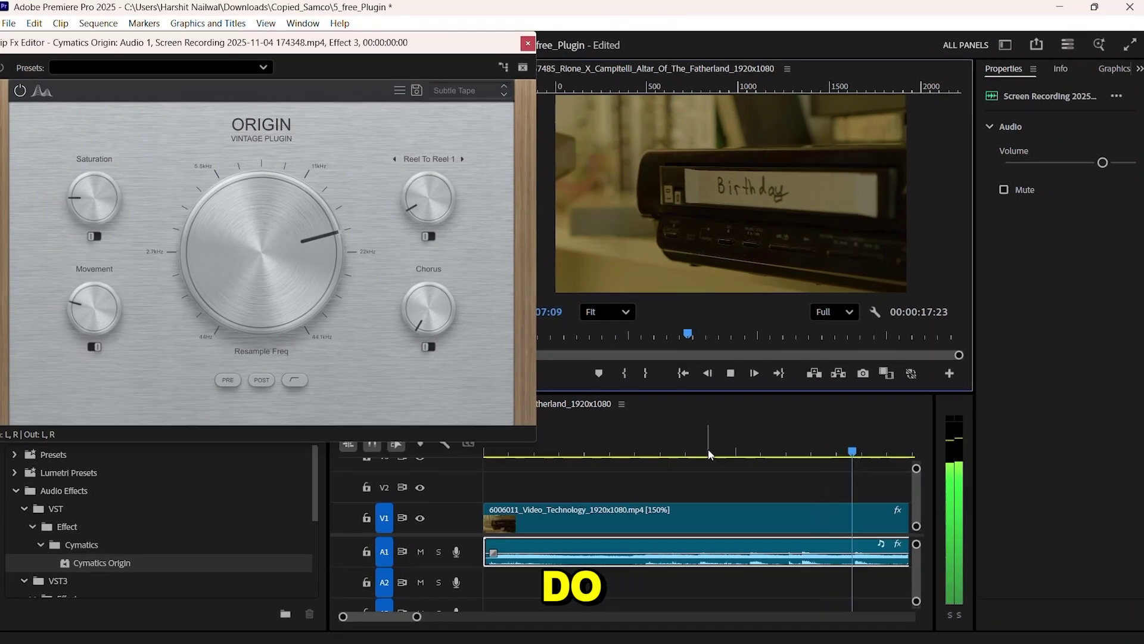
left_click(731, 373)
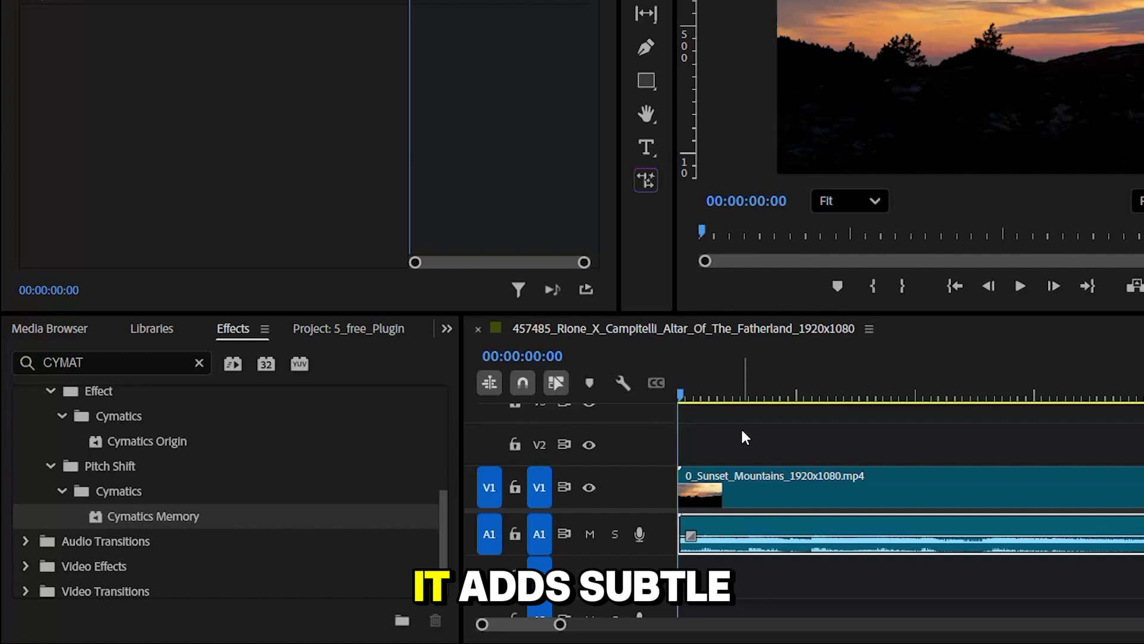
Add Cymatics Memory to the Sunset Mountains audio with the Distant Memory preset, then adjust the MIX during playback.
double_click(243, 514)
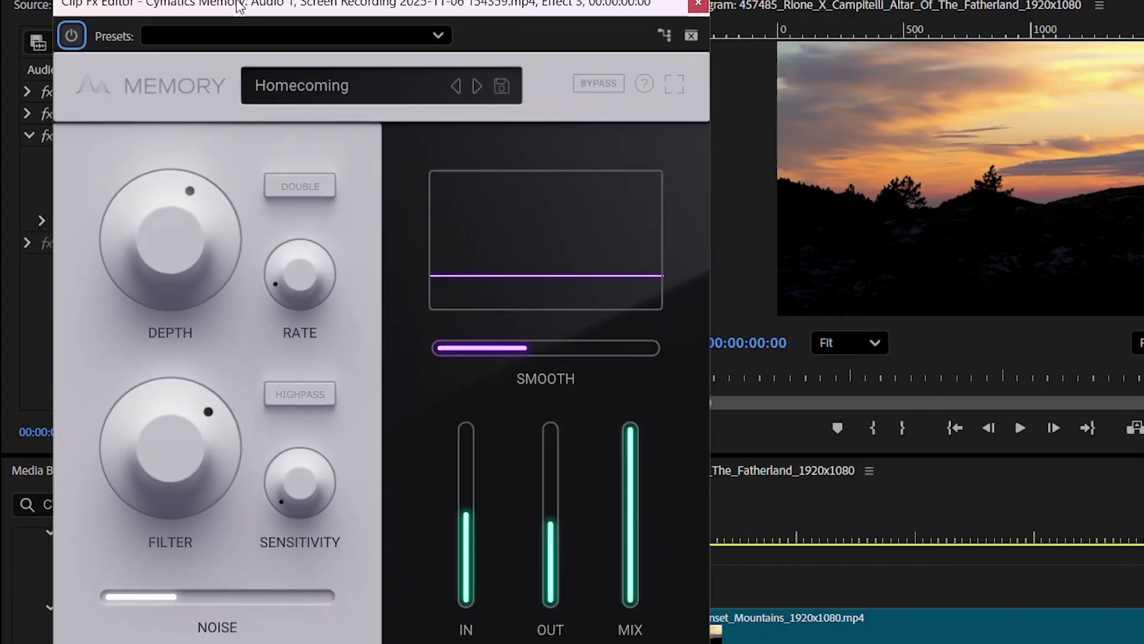
left_click(766, 68)
mouse_move(341, 130)
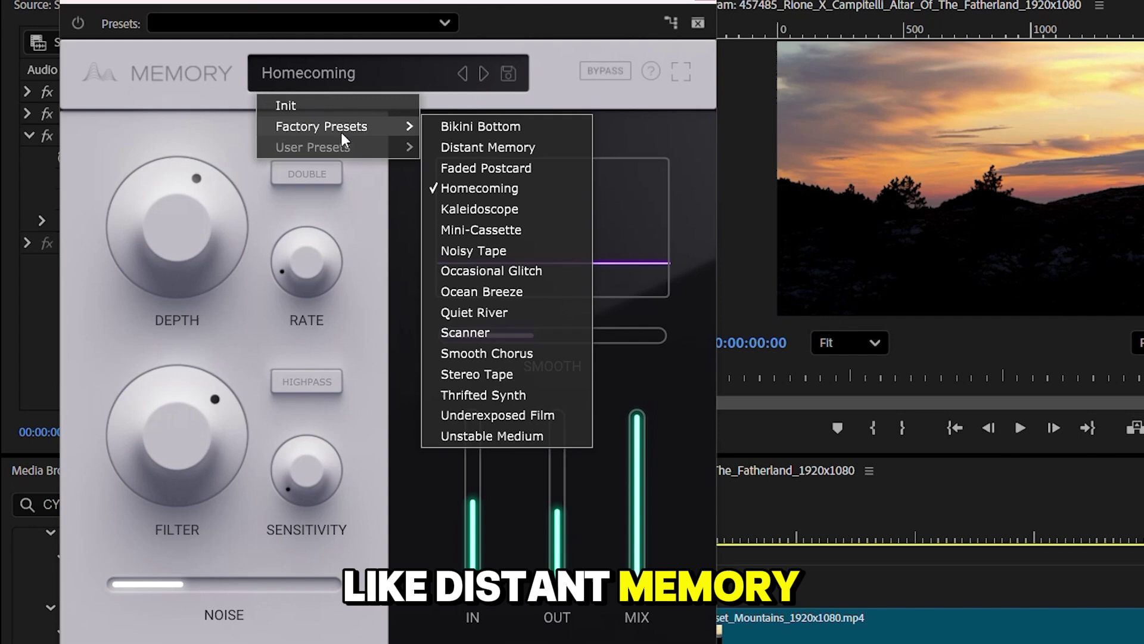
left_click(487, 149)
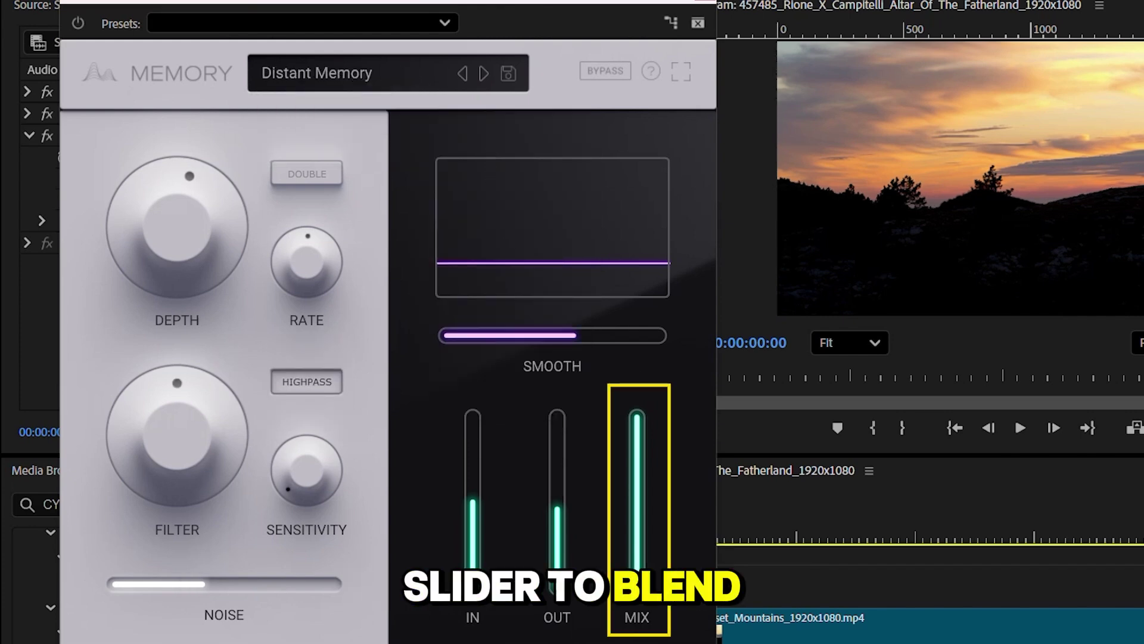
left_click(1020, 427)
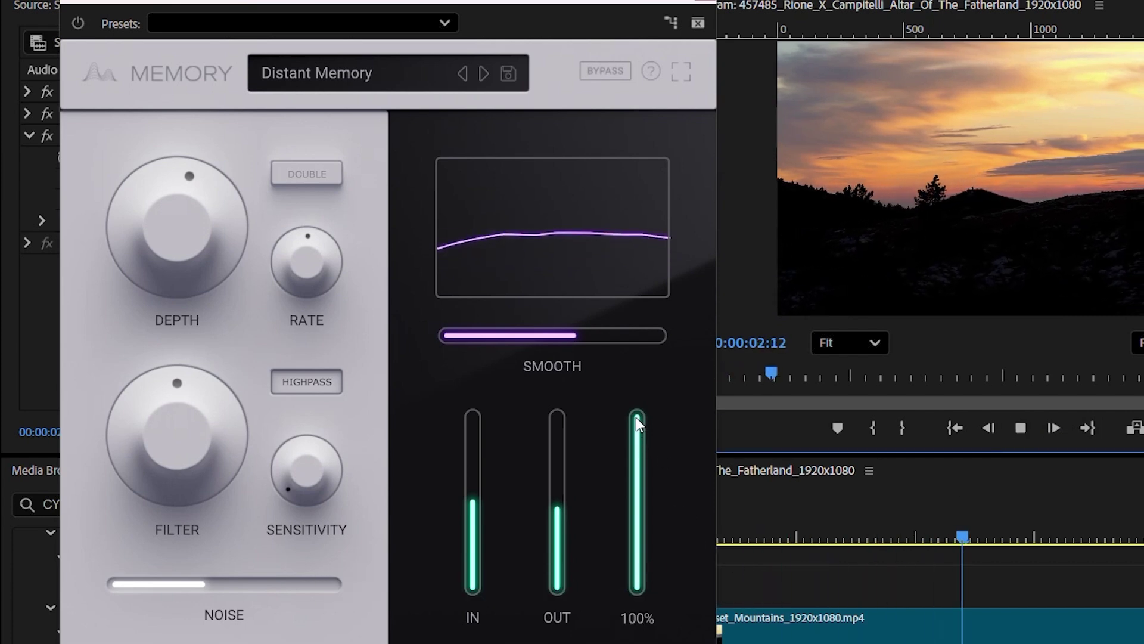
left_click_drag(643, 564, 661, 546)
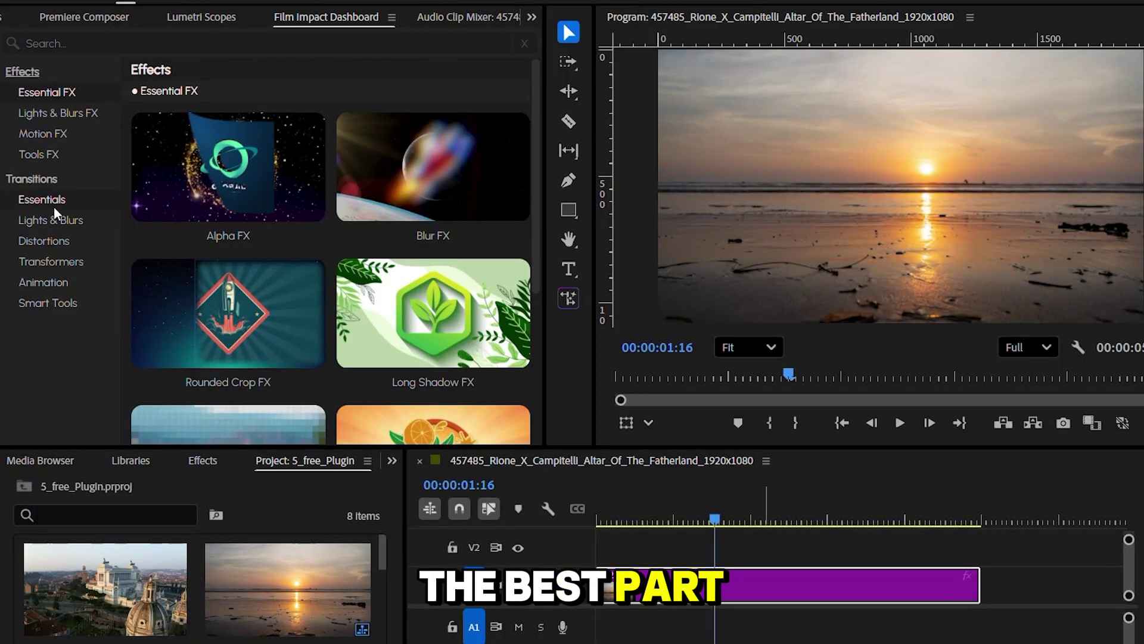
Show the Essentials transitions in the Film Impact Dashboard.
left_click(54, 203)
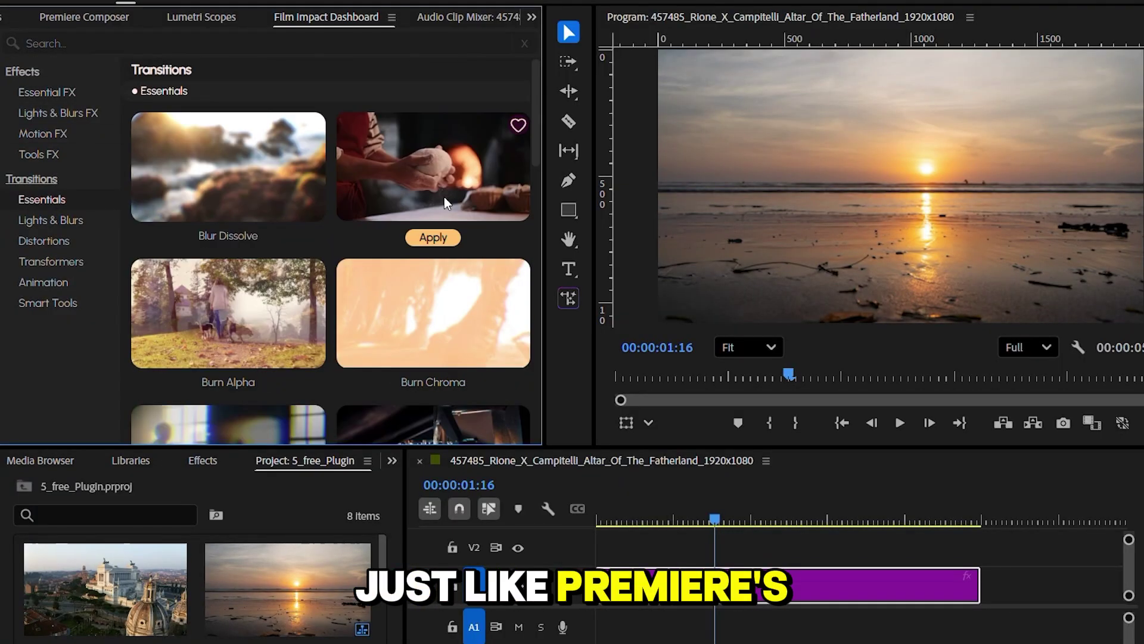
Put Blur to Color on both ends of 228.jpg, shorten the first, and round corners with FI: Rounded Crop FX.
left_click(433, 237)
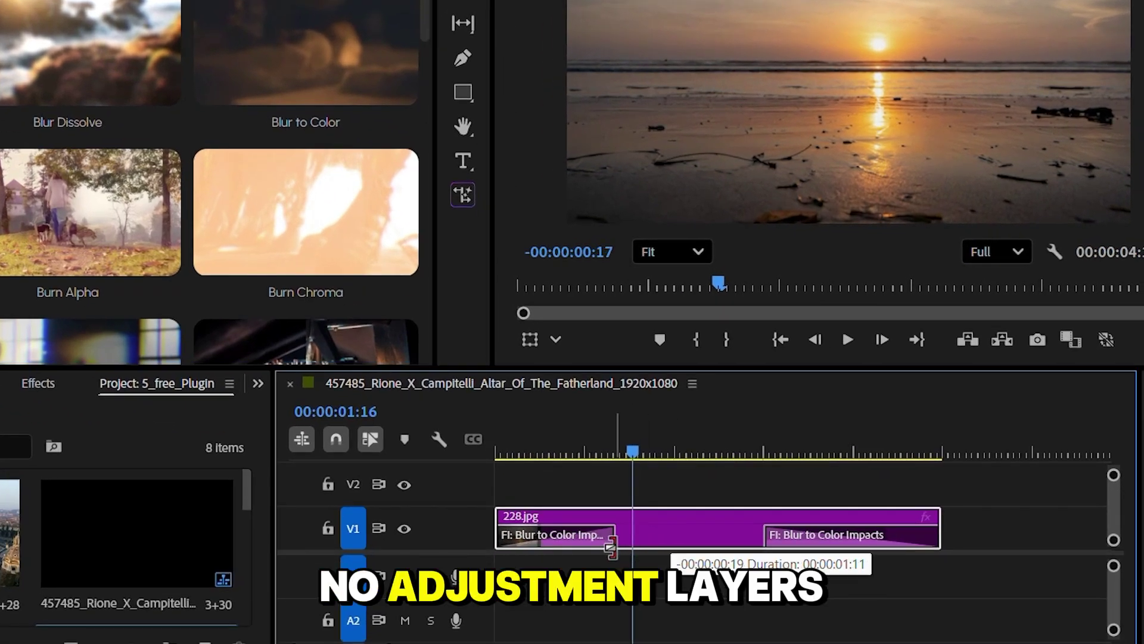
left_click_drag(611, 547, 540, 547)
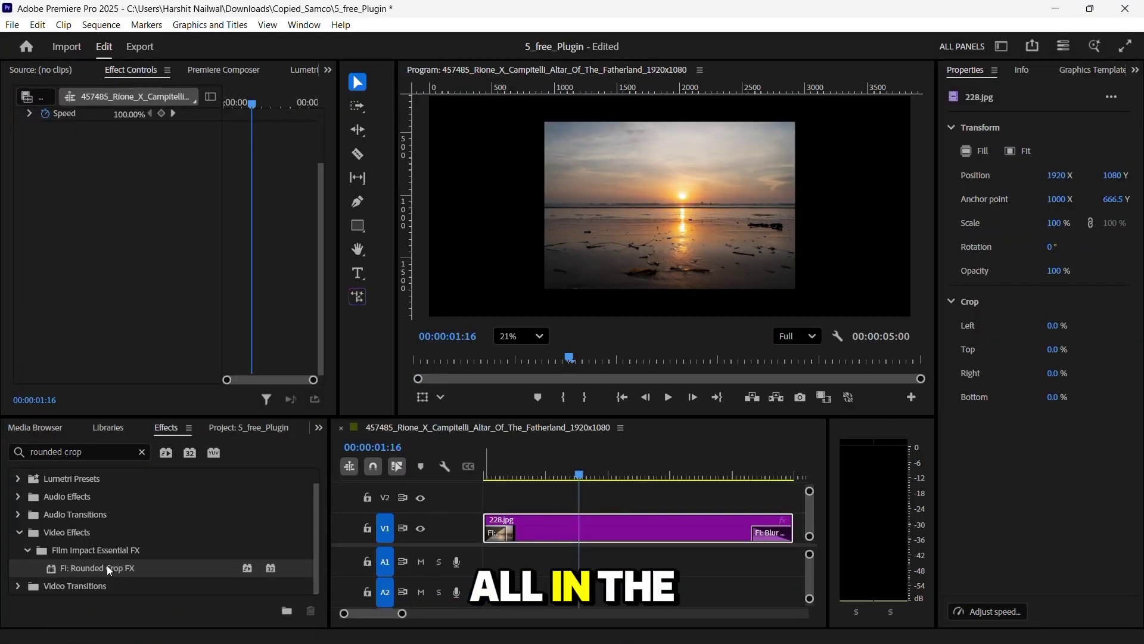
left_click_drag(106, 565, 539, 560)
left_click_drag(639, 538, 639, 538)
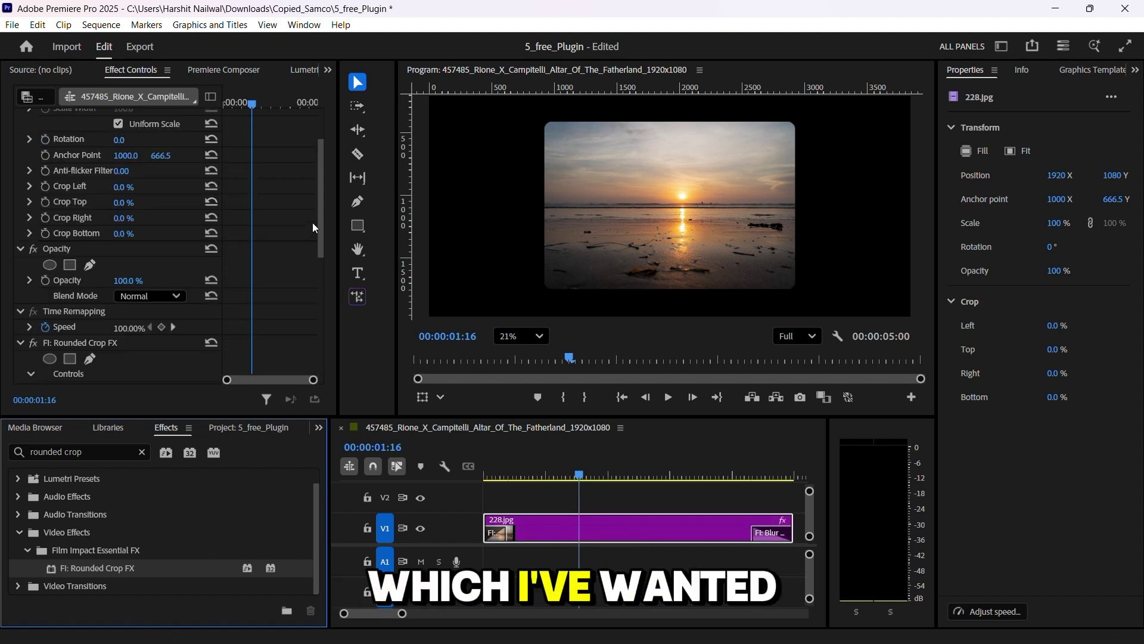
left_click_drag(322, 223, 316, 334)
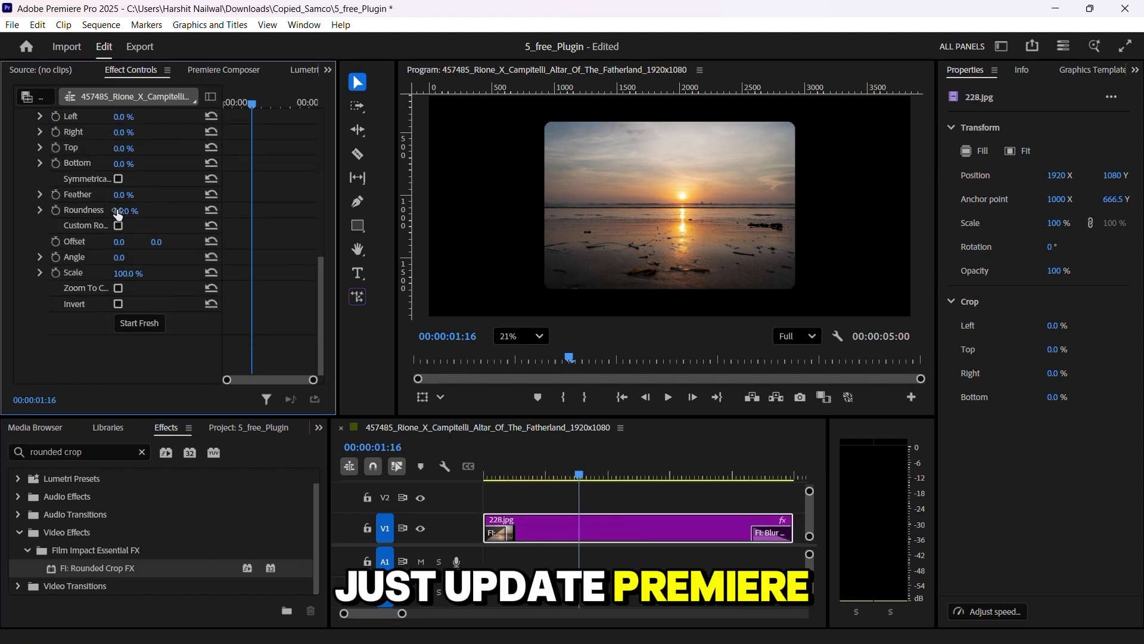
left_click_drag(118, 215, 149, 214)
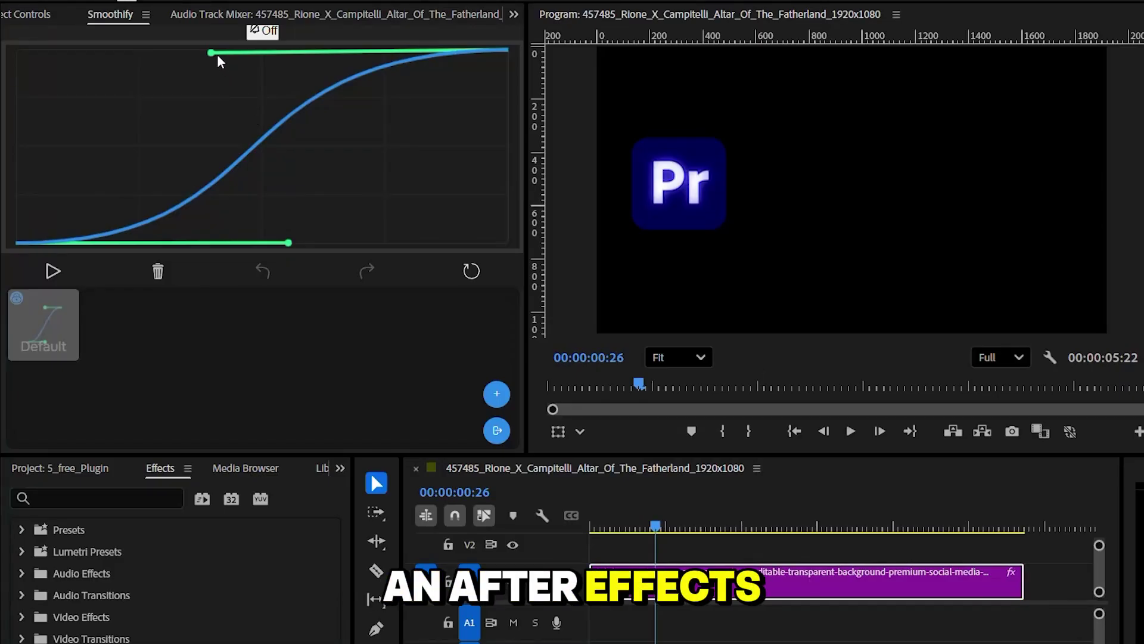
Give the Pr logo's Position and Rotation keyframes bezier ease curves in their velocity graphs.
left_click_drag(212, 53, 235, 55)
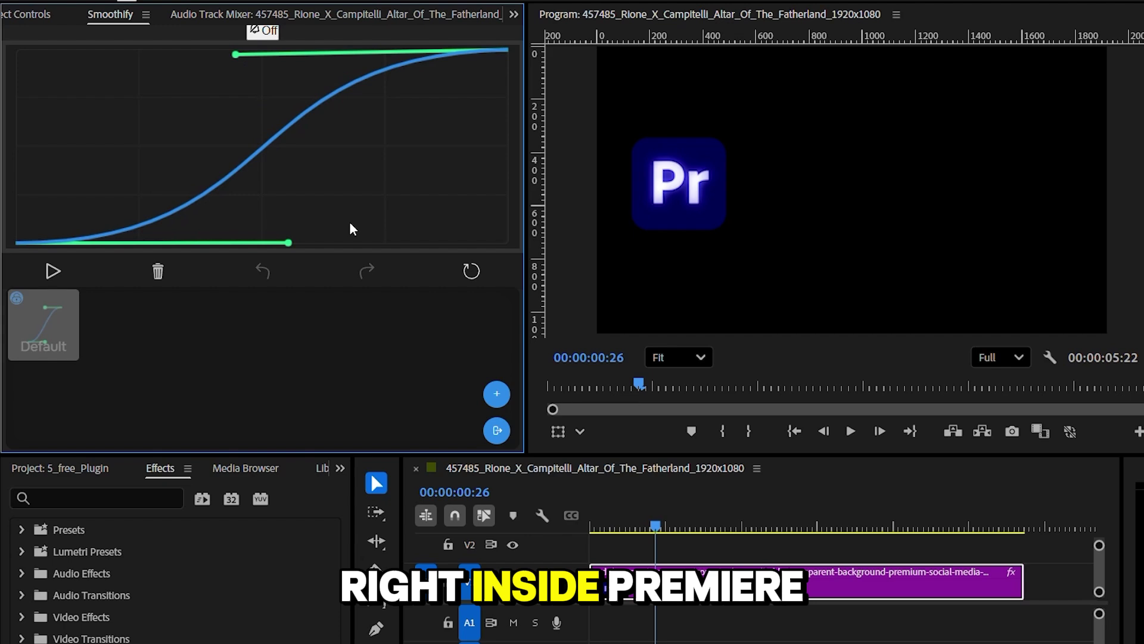
left_click_drag(640, 384, 634, 407)
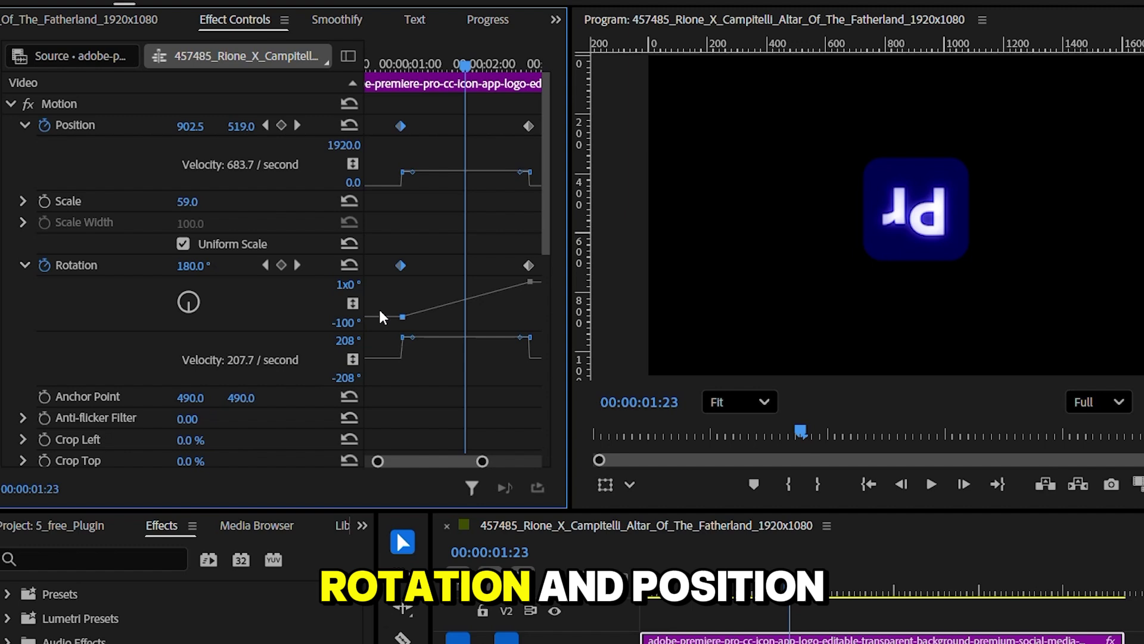
left_click(467, 289)
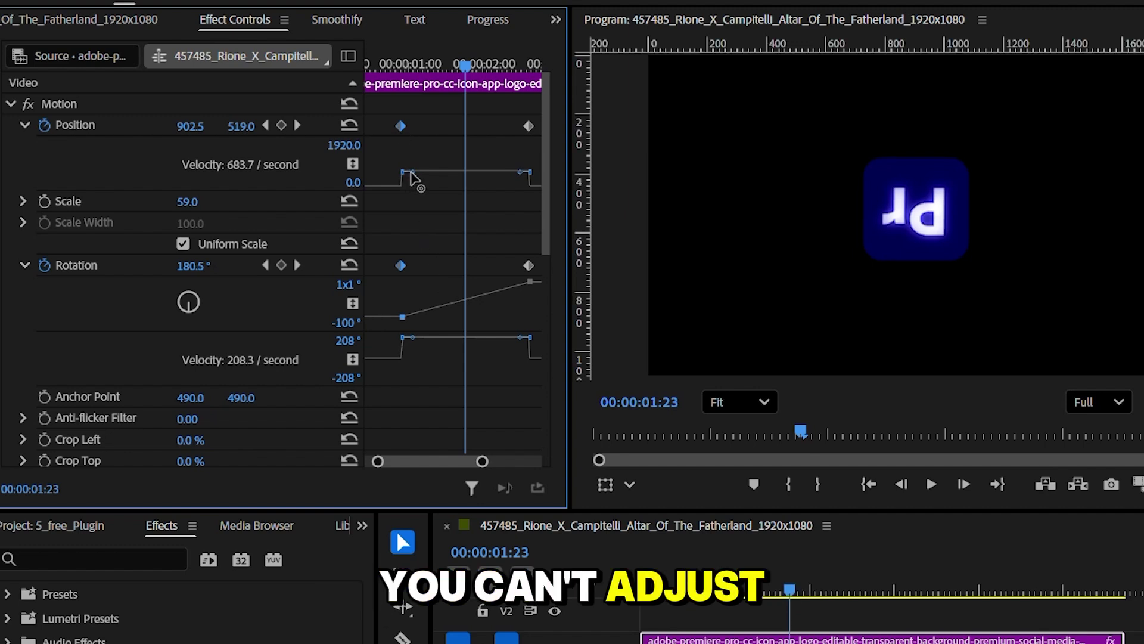
left_click_drag(411, 174, 455, 191)
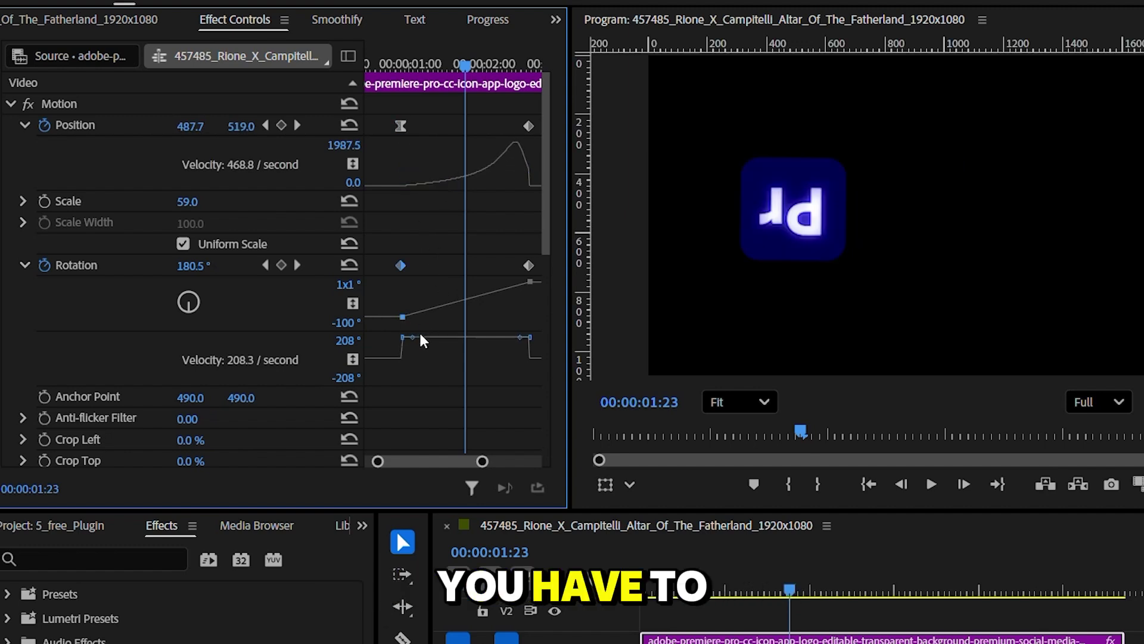
left_click_drag(421, 340, 475, 378)
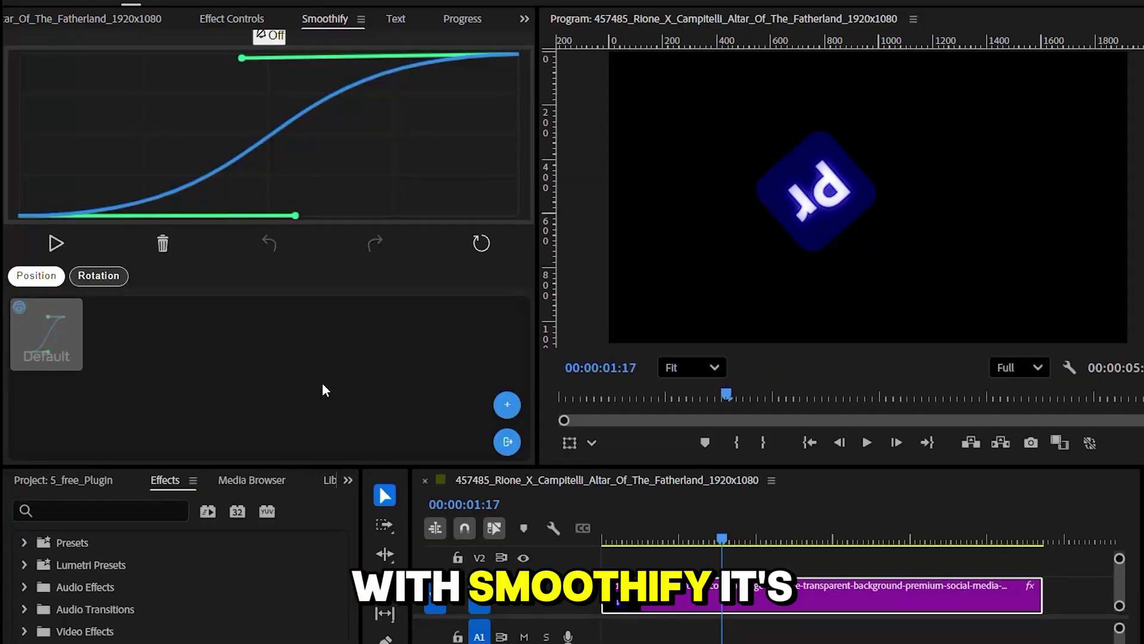
Reshape the Smoothify easing curve handles and save it as a new In-Out preset.
left_click_drag(242, 58, 255, 57)
mouse_move(295, 215)
left_mouse_down()
mouse_move(309, 217)
mouse_move(296, 215)
left_mouse_up()
left_click(507, 405)
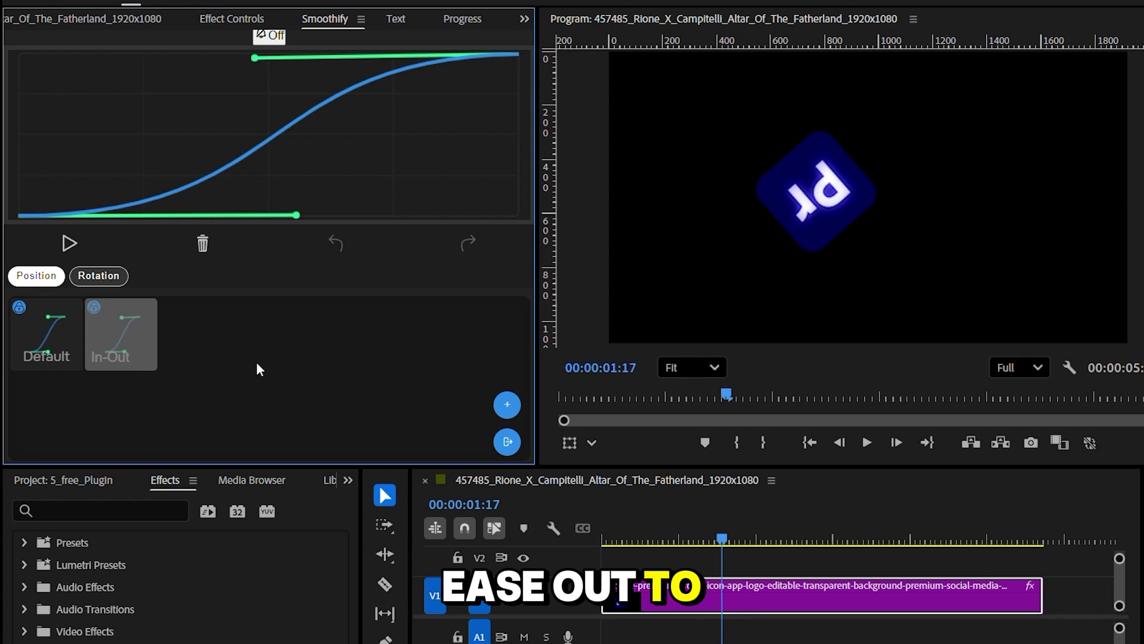
Apply the In-Out preset to the logo's Position and Rotation keyframes and check the result.
left_click(240, 17)
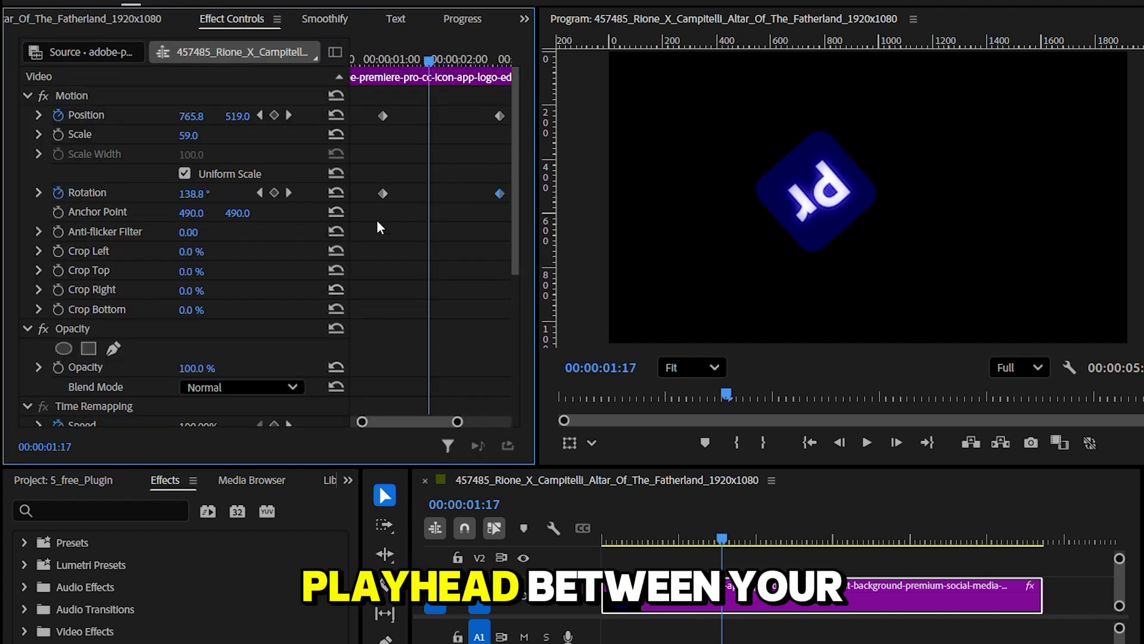
left_click(429, 114)
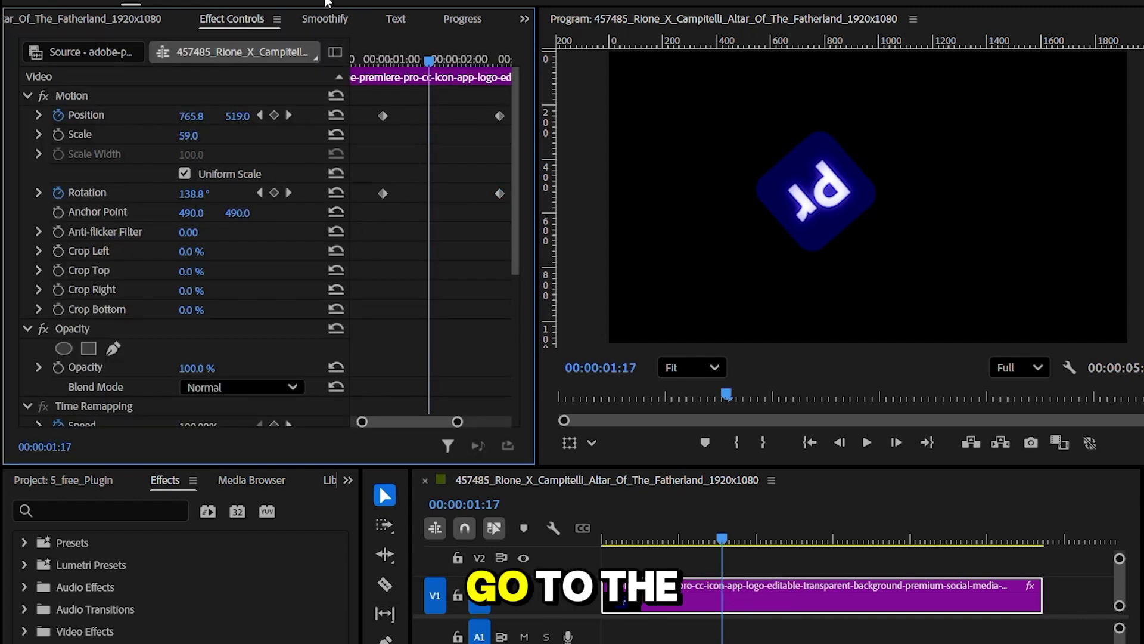
left_click(326, 18)
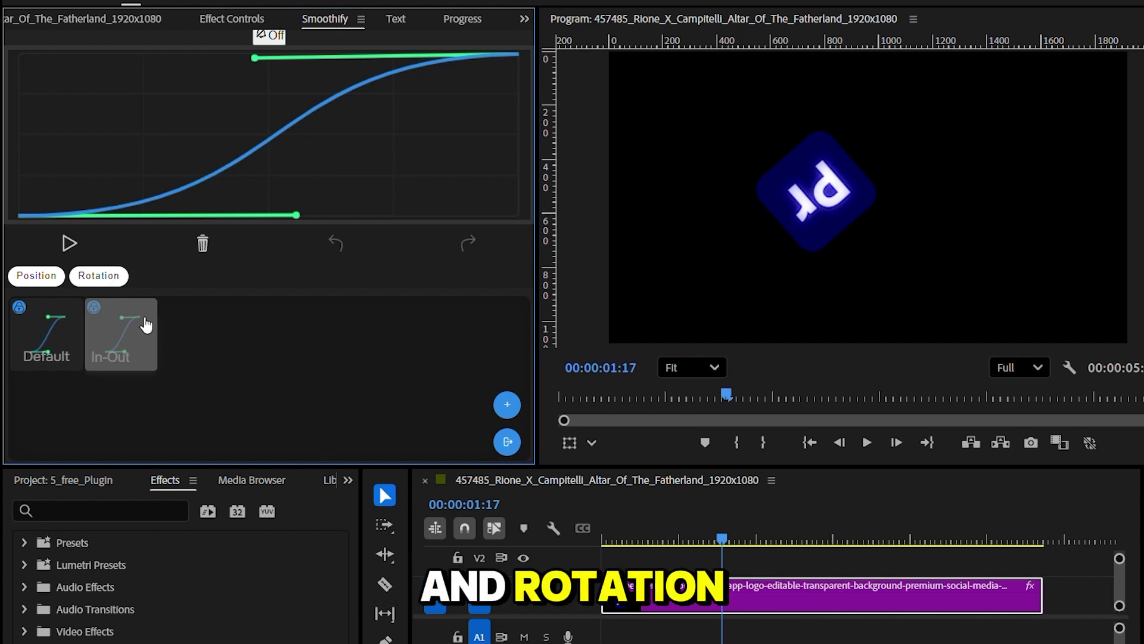
left_click(71, 243)
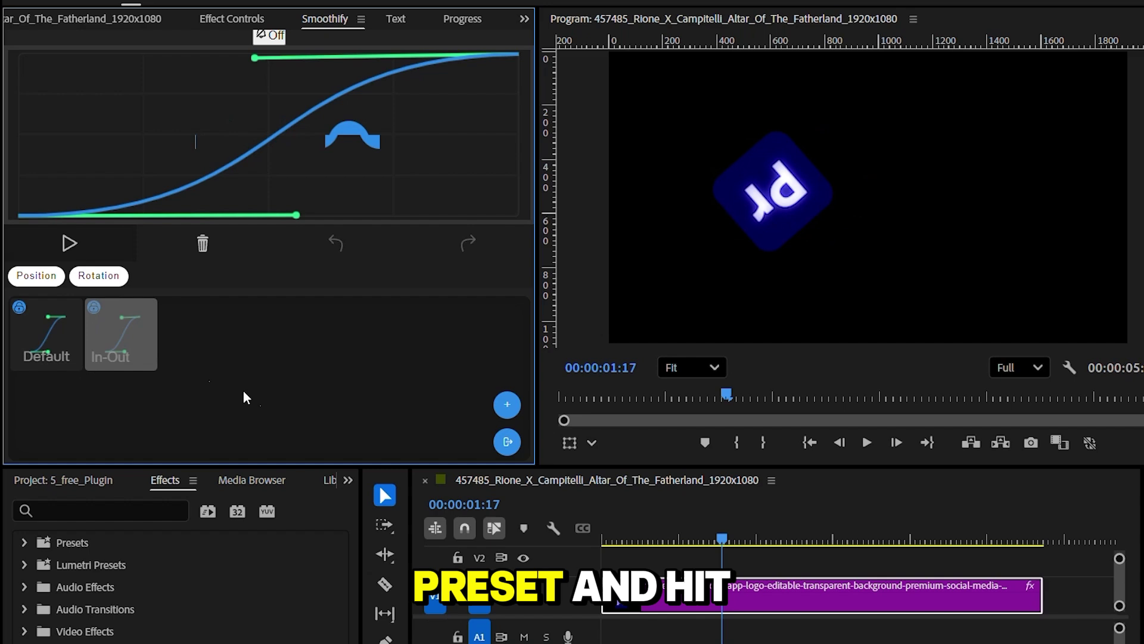
left_click(240, 17)
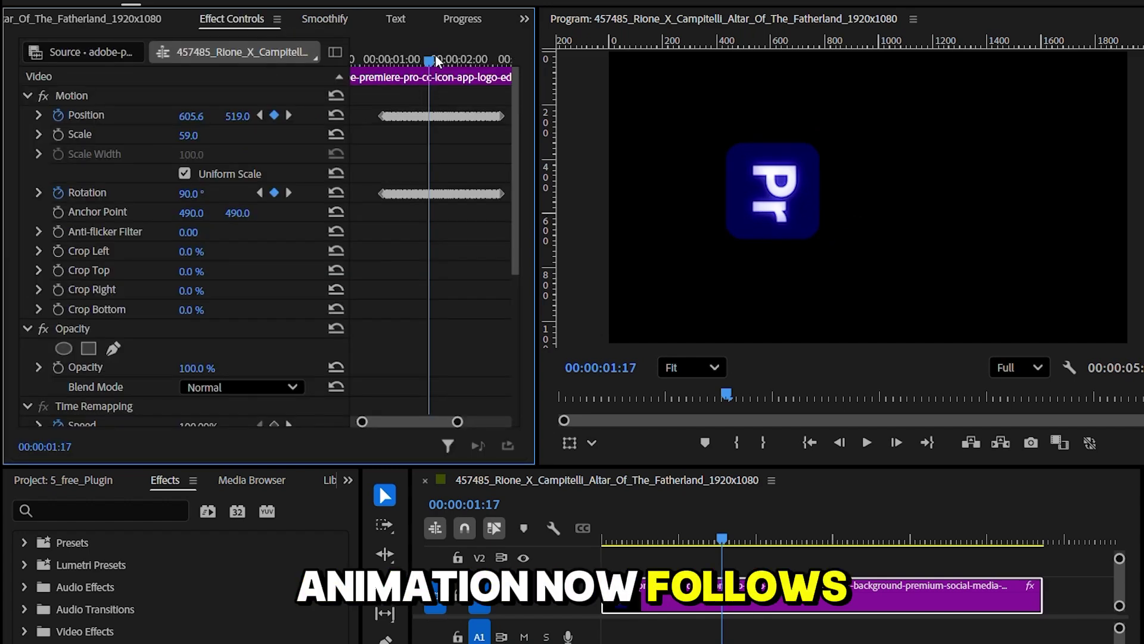
Play the eased logo animation from near the start, then scrub around 00:00:02:05 to inspect it.
left_click_drag(427, 53, 381, 56)
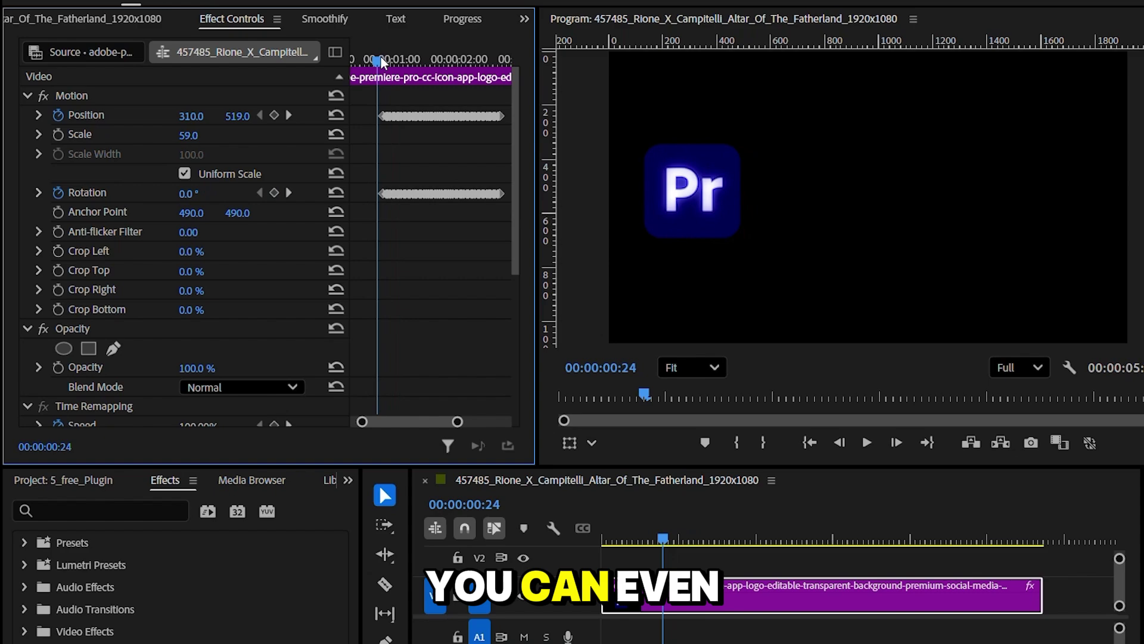
key("space")
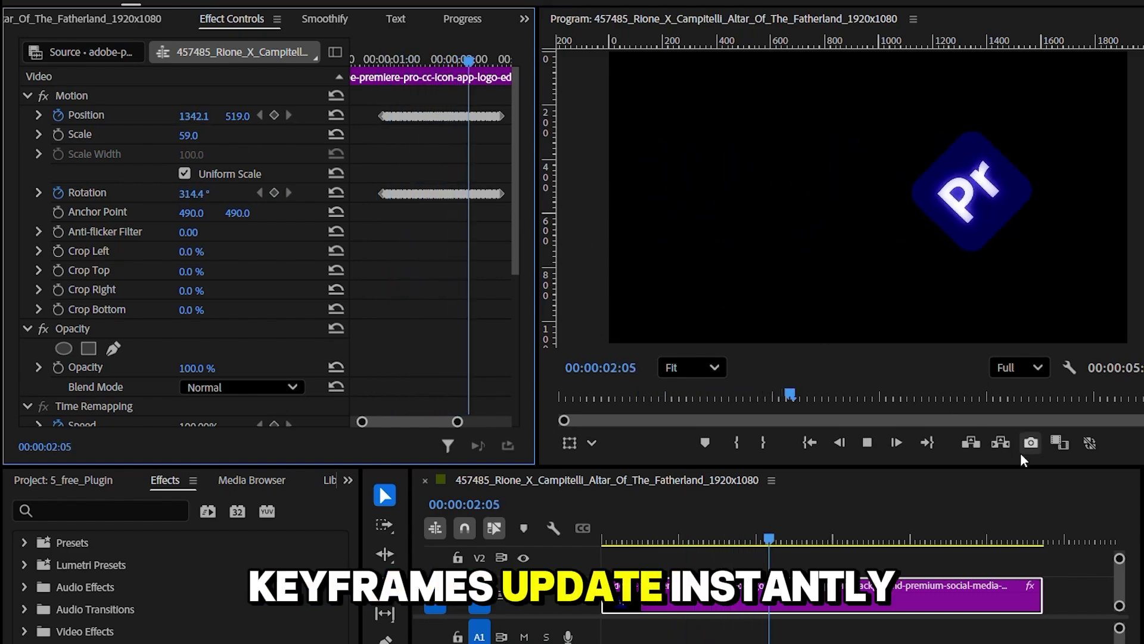
key("space")
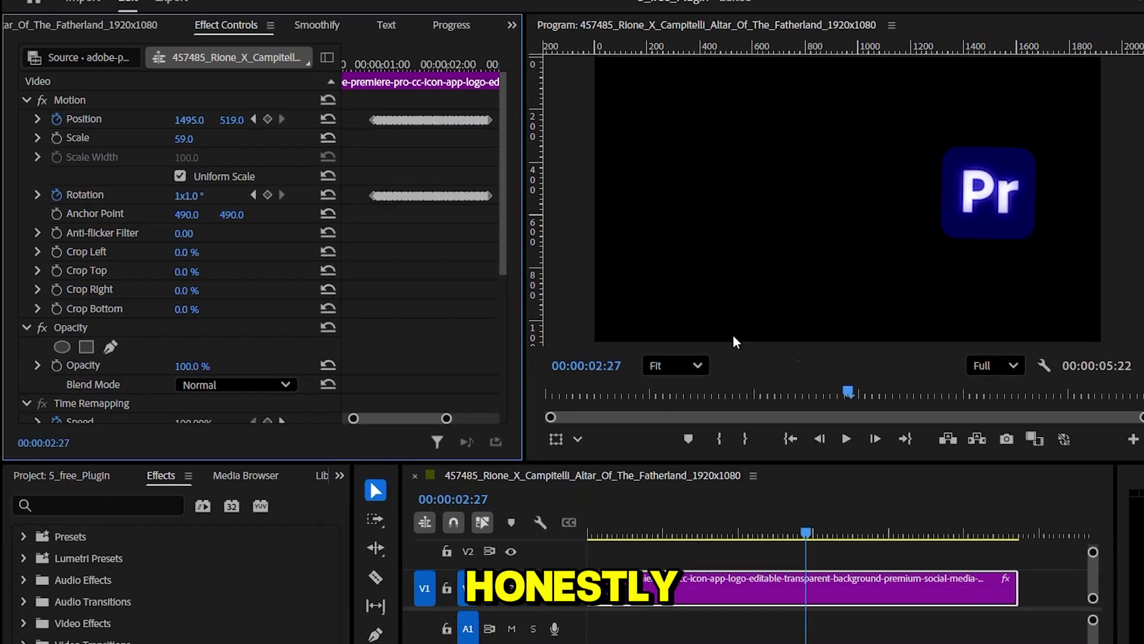
left_click_drag(847, 391, 770, 390)
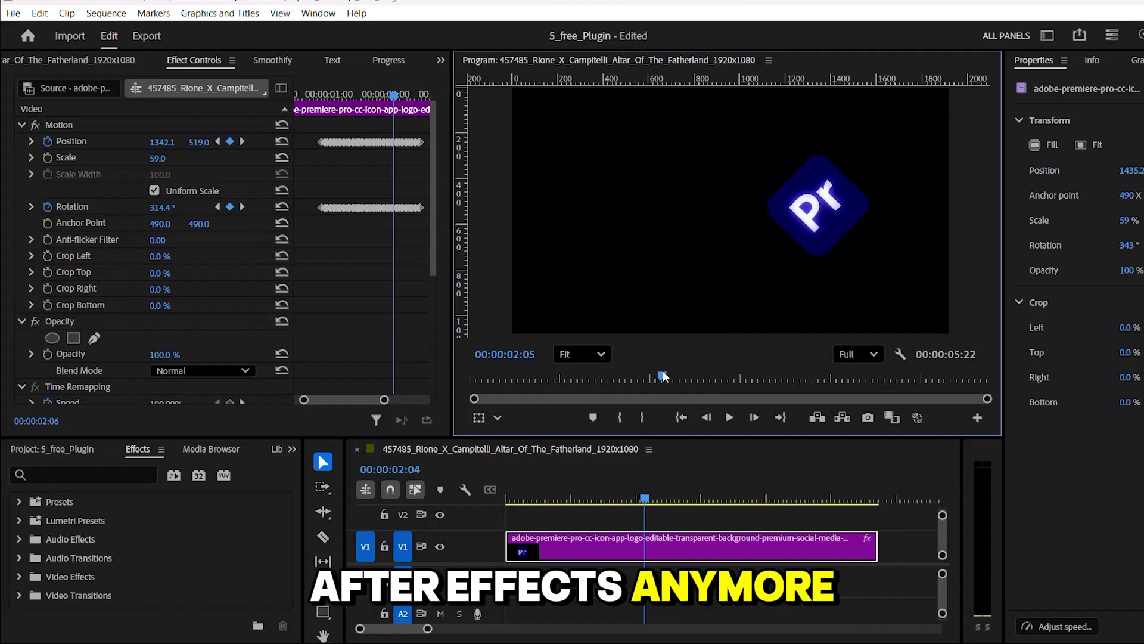
left_click_drag(663, 376, 553, 384)
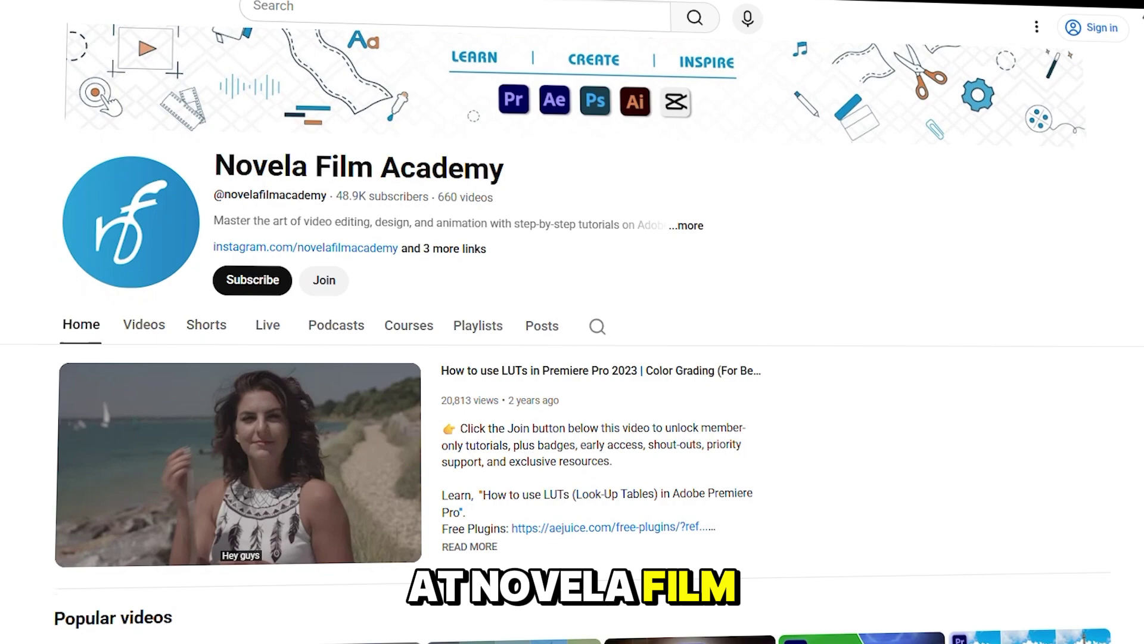
Scroll the Novela Film Academy channel page down to the '3D camera tracking in after effects' video.
scroll(572, 334, "down", 2)
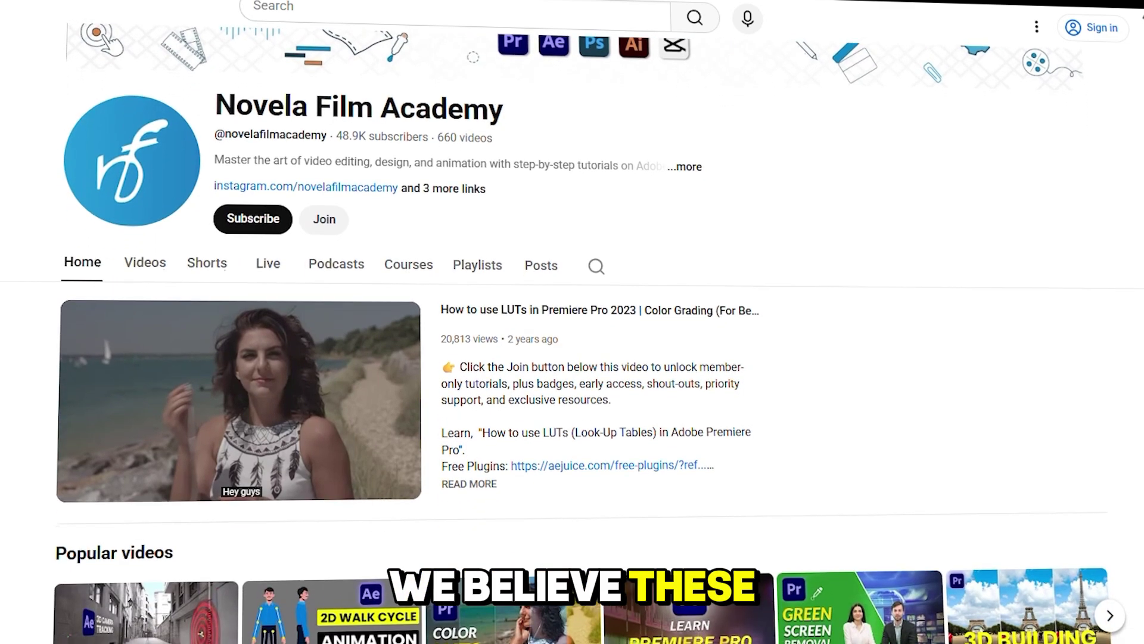
scroll(572, 333, "down", 3)
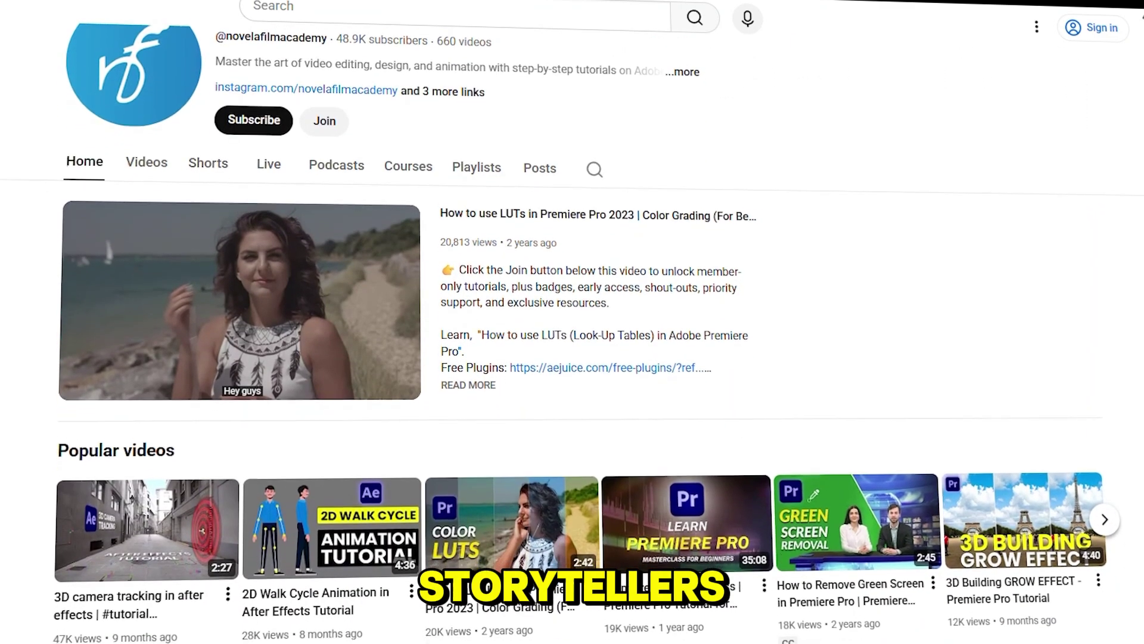
scroll(572, 334, "down", 4)
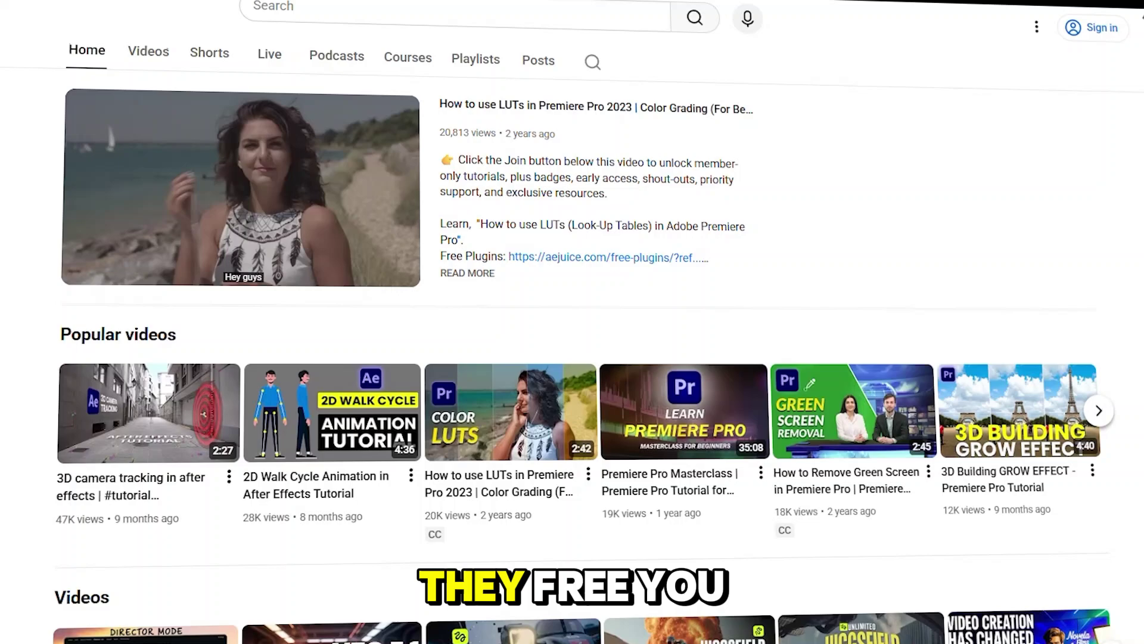
scroll(572, 334, "down", 1)
scroll(572, 334, "down", 2)
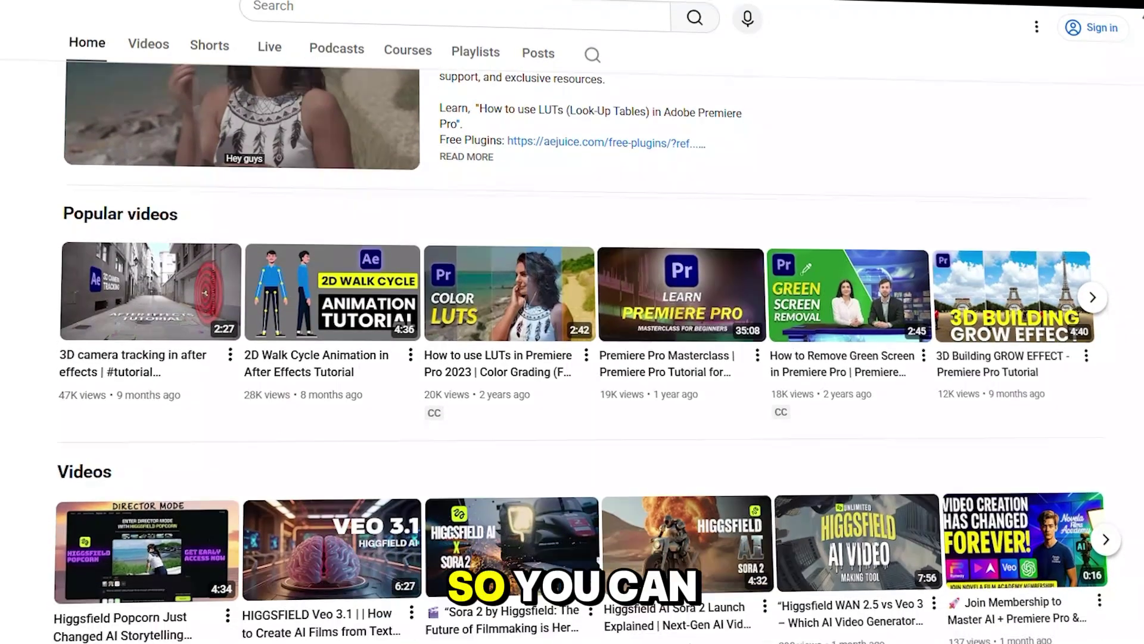
scroll(572, 334, "down", 3)
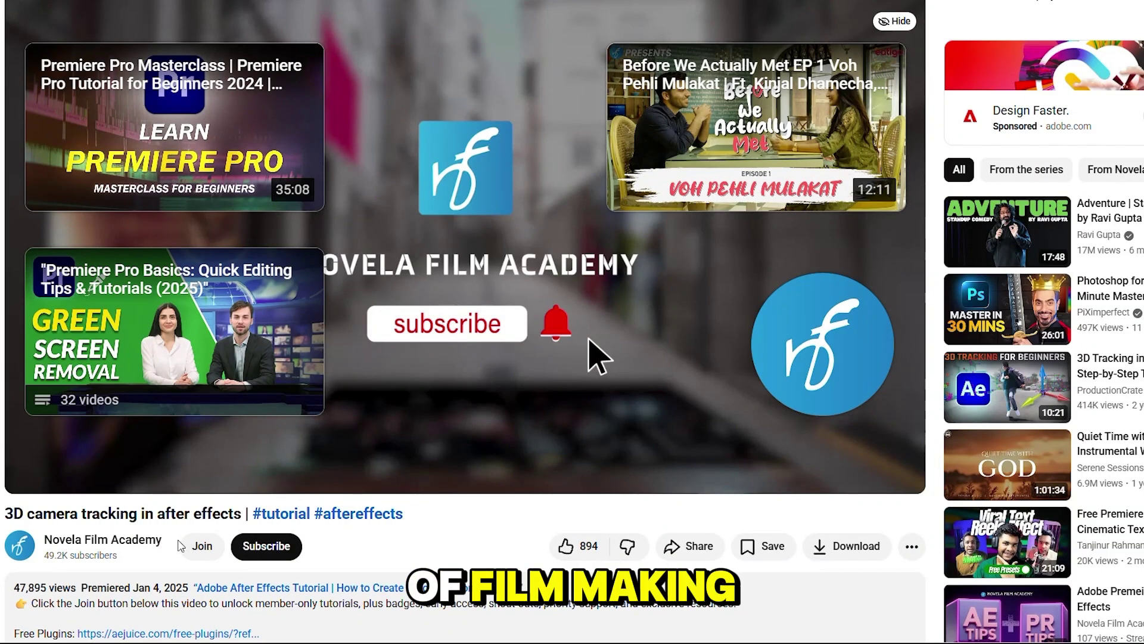
Browse the Join membership tiers, close the offer, and scroll to the video's description links.
left_click(197, 547)
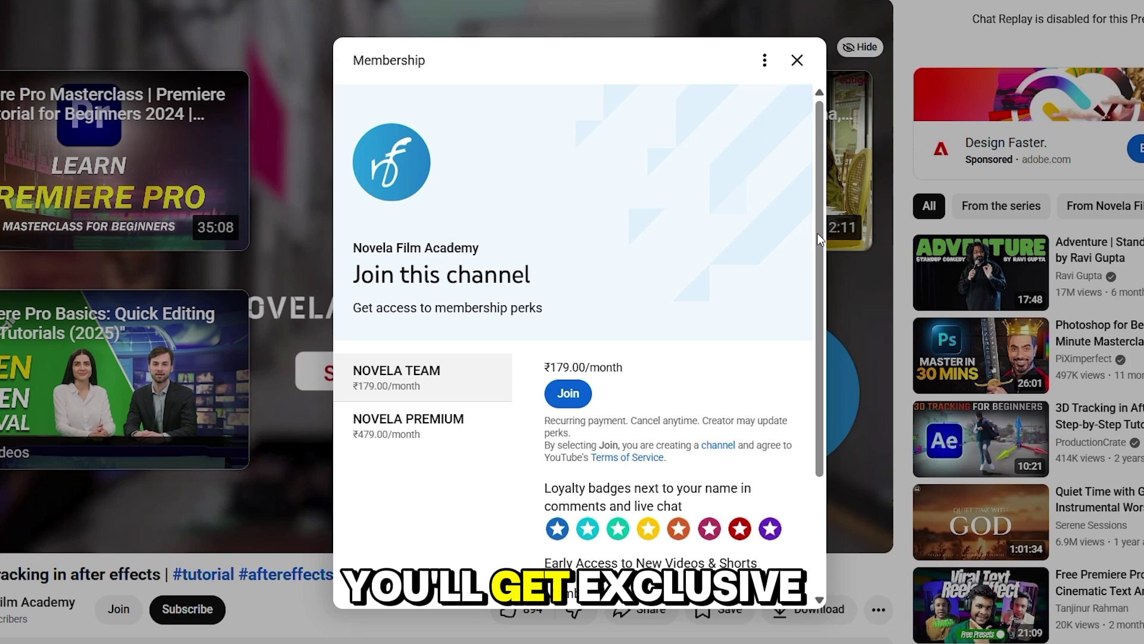
scroll(819, 235, "down", 3)
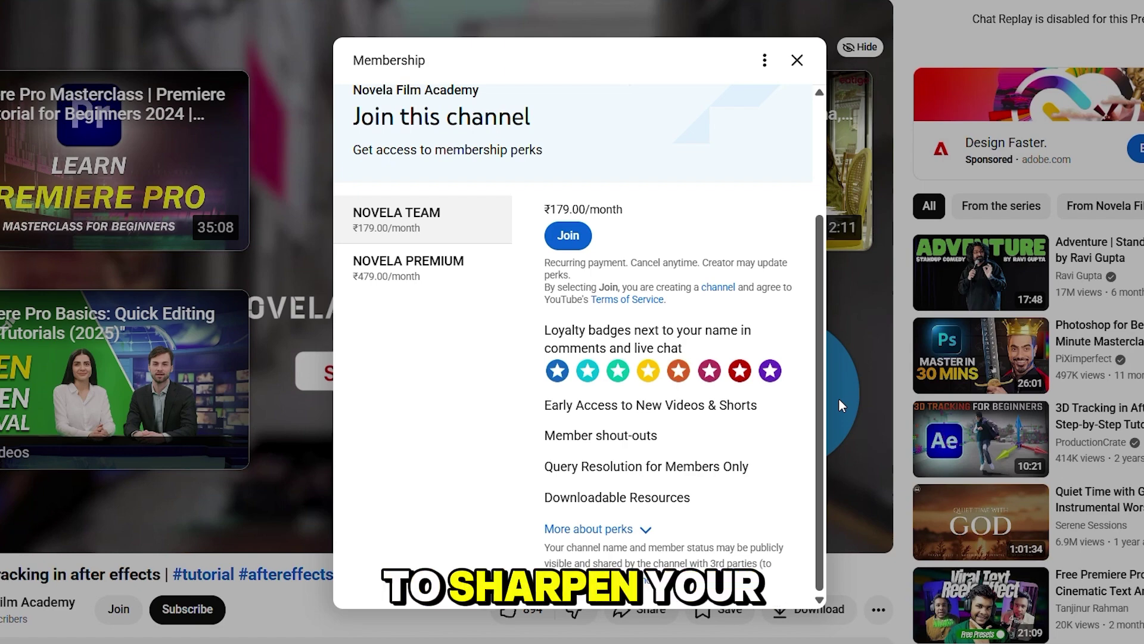
left_click(797, 59)
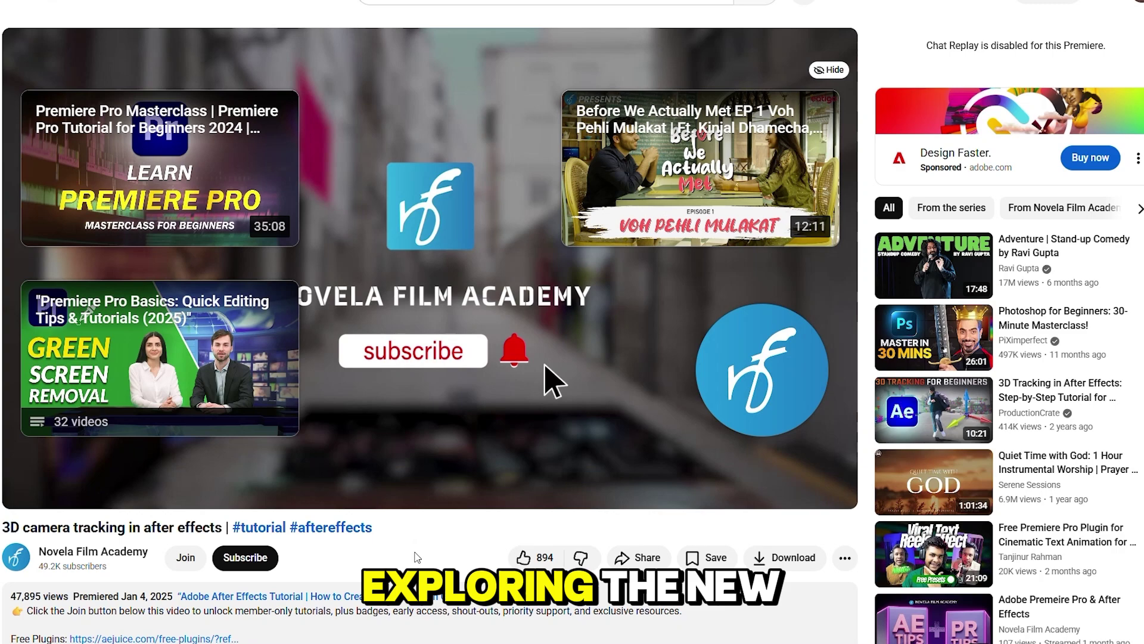
scroll(417, 558, "down", 5)
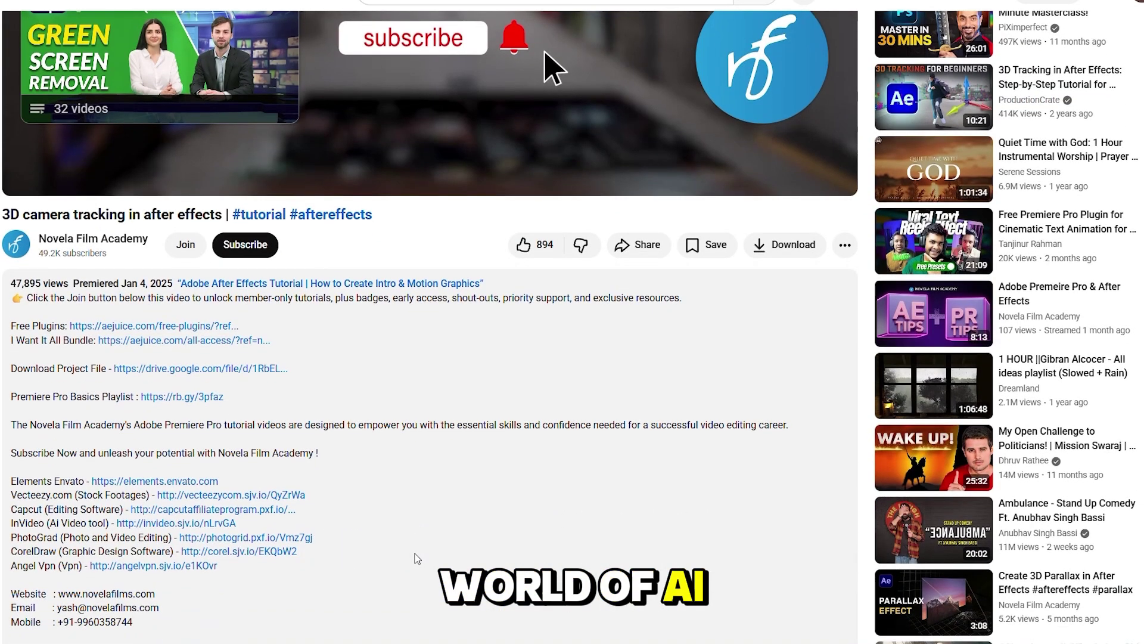
scroll(439, 522, "down", 1)
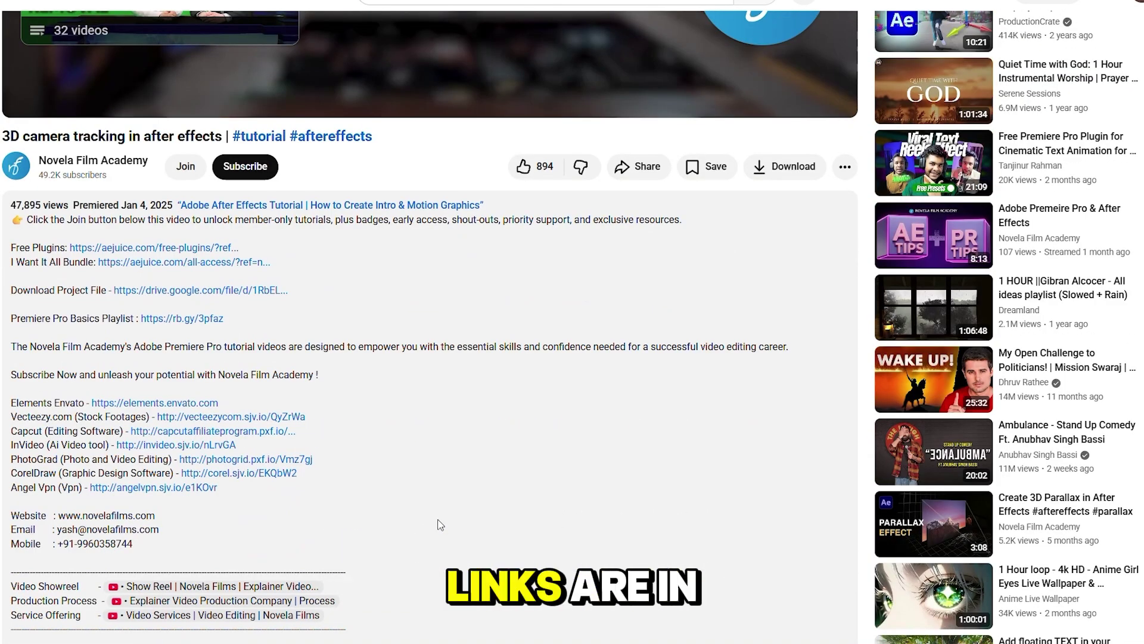